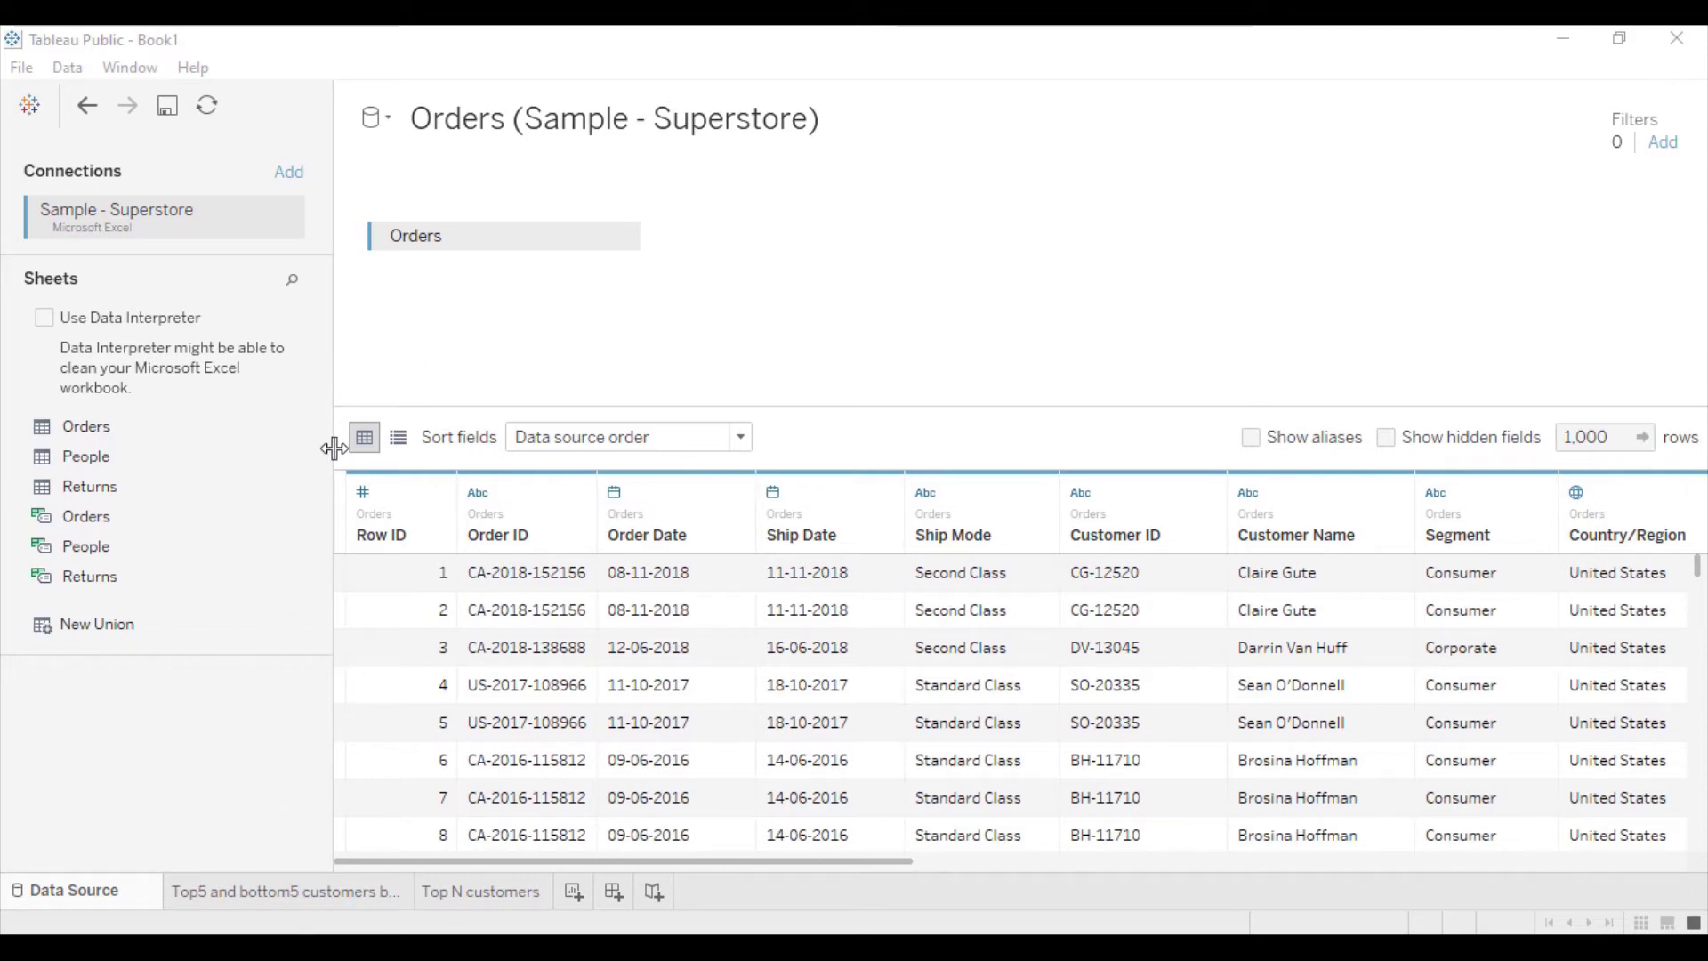
- Open the empty 'Top N customers' worksheet from the Orders data source page
{"action": "left_click", "coordinate": [468, 892]}
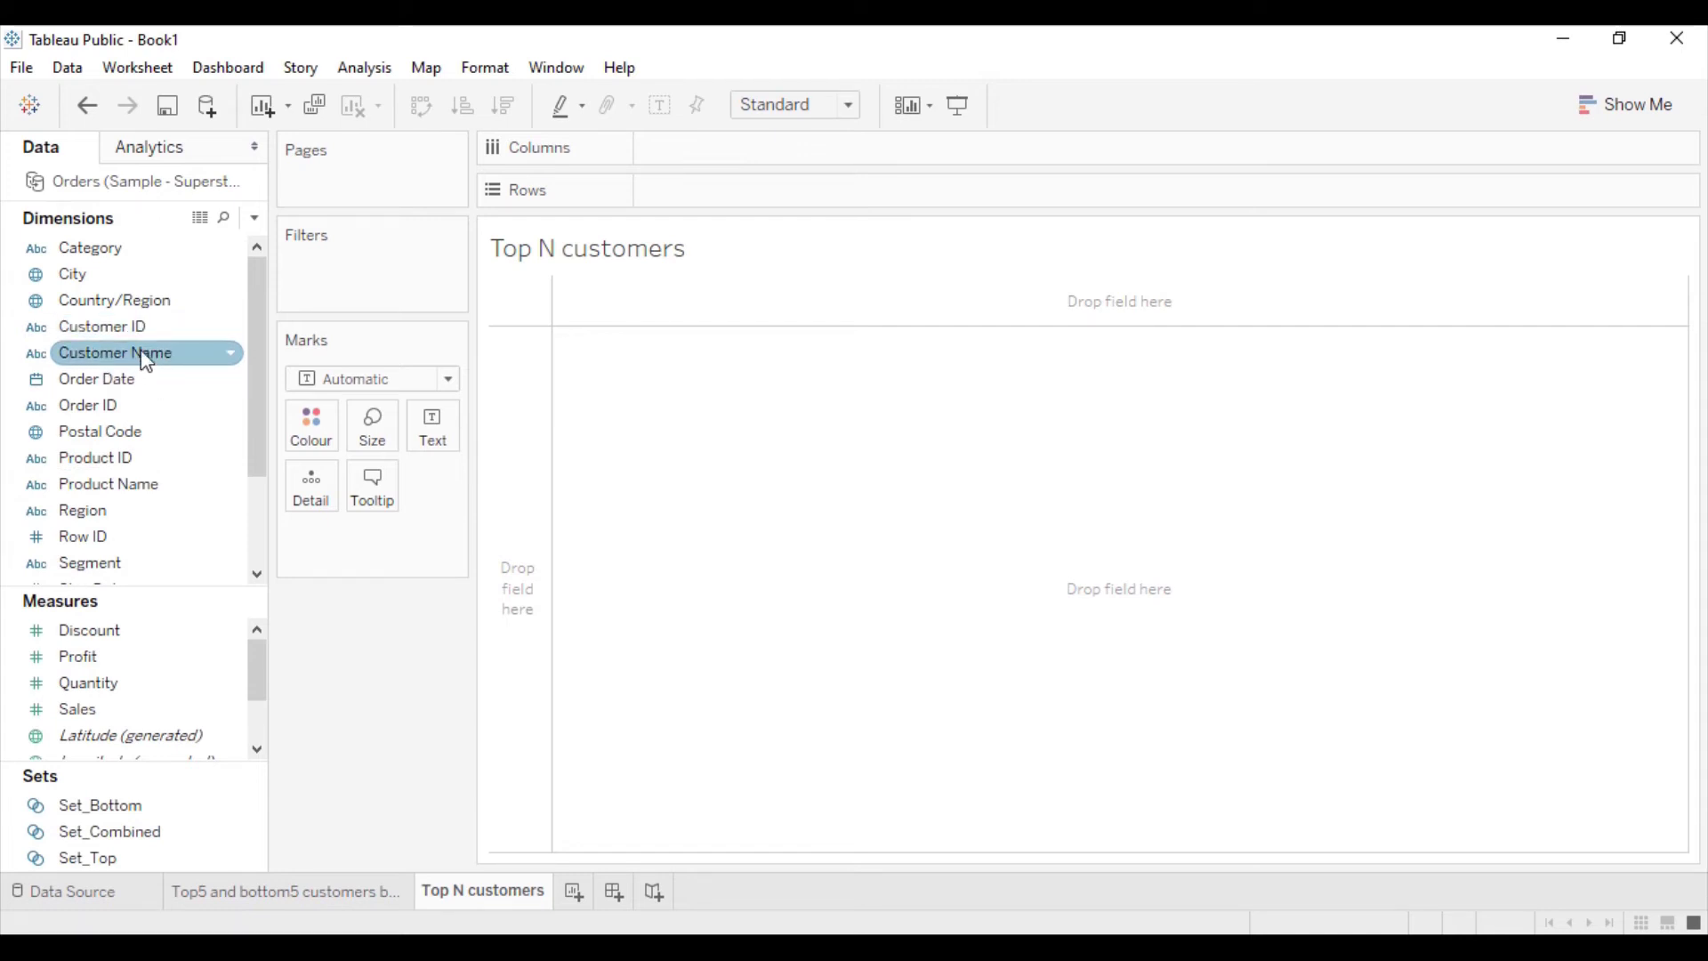
- Put all 793 Customer Name members on Rows and show each customer's SUM(Sales) as text
{"action": "mouse_move", "coordinate": [146, 360]}
{"action": "left_mouse_down"}
{"action": "mouse_move", "coordinate": [248, 354]}
{"action": "mouse_move", "coordinate": [746, 200]}
{"action": "left_mouse_up"}
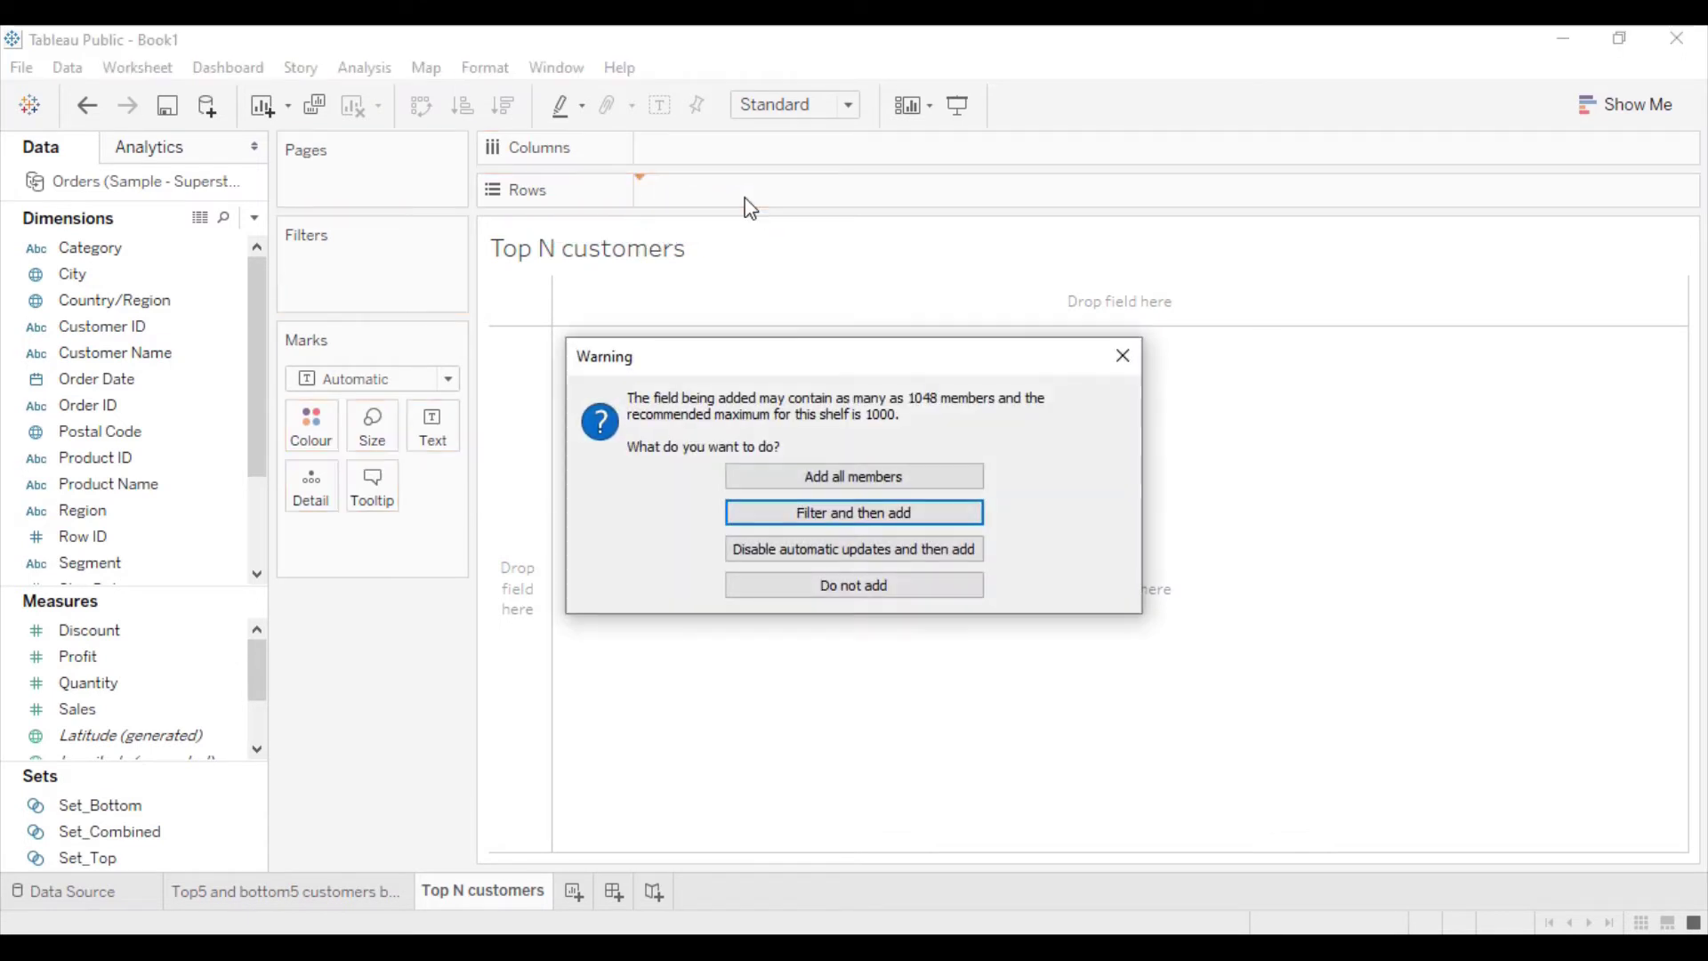
{"action": "left_click", "coordinate": [854, 479]}
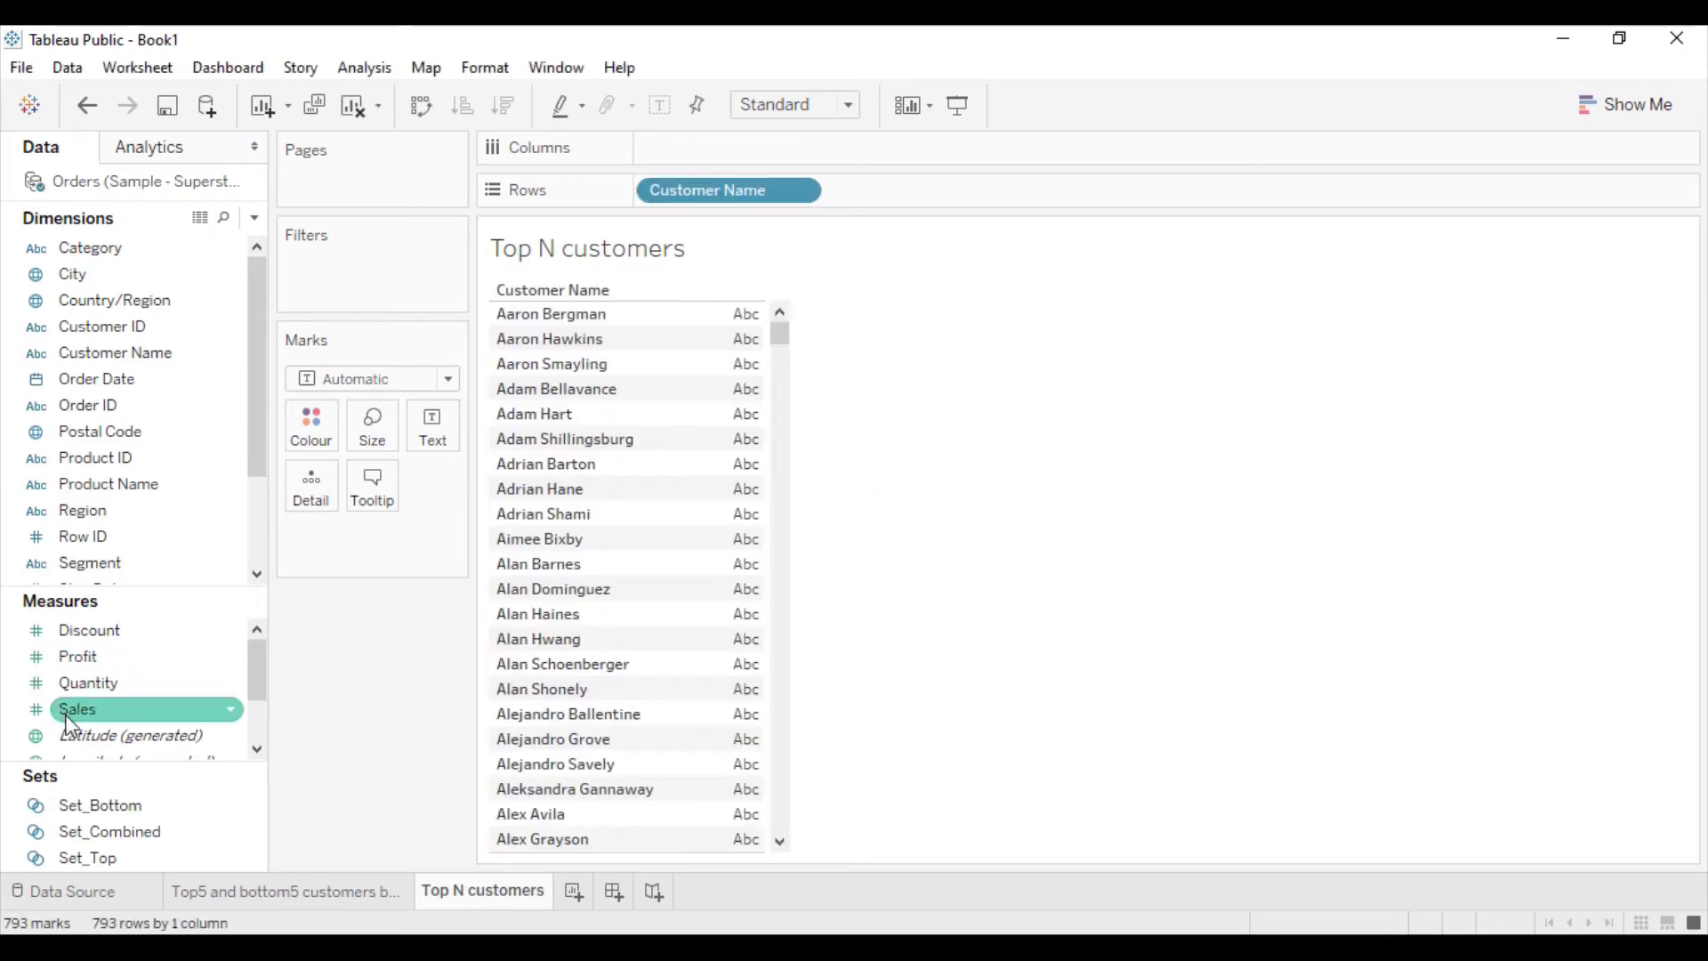
{"action": "left_click_drag", "start_coordinate": [67, 722], "coordinate": [425, 443]}
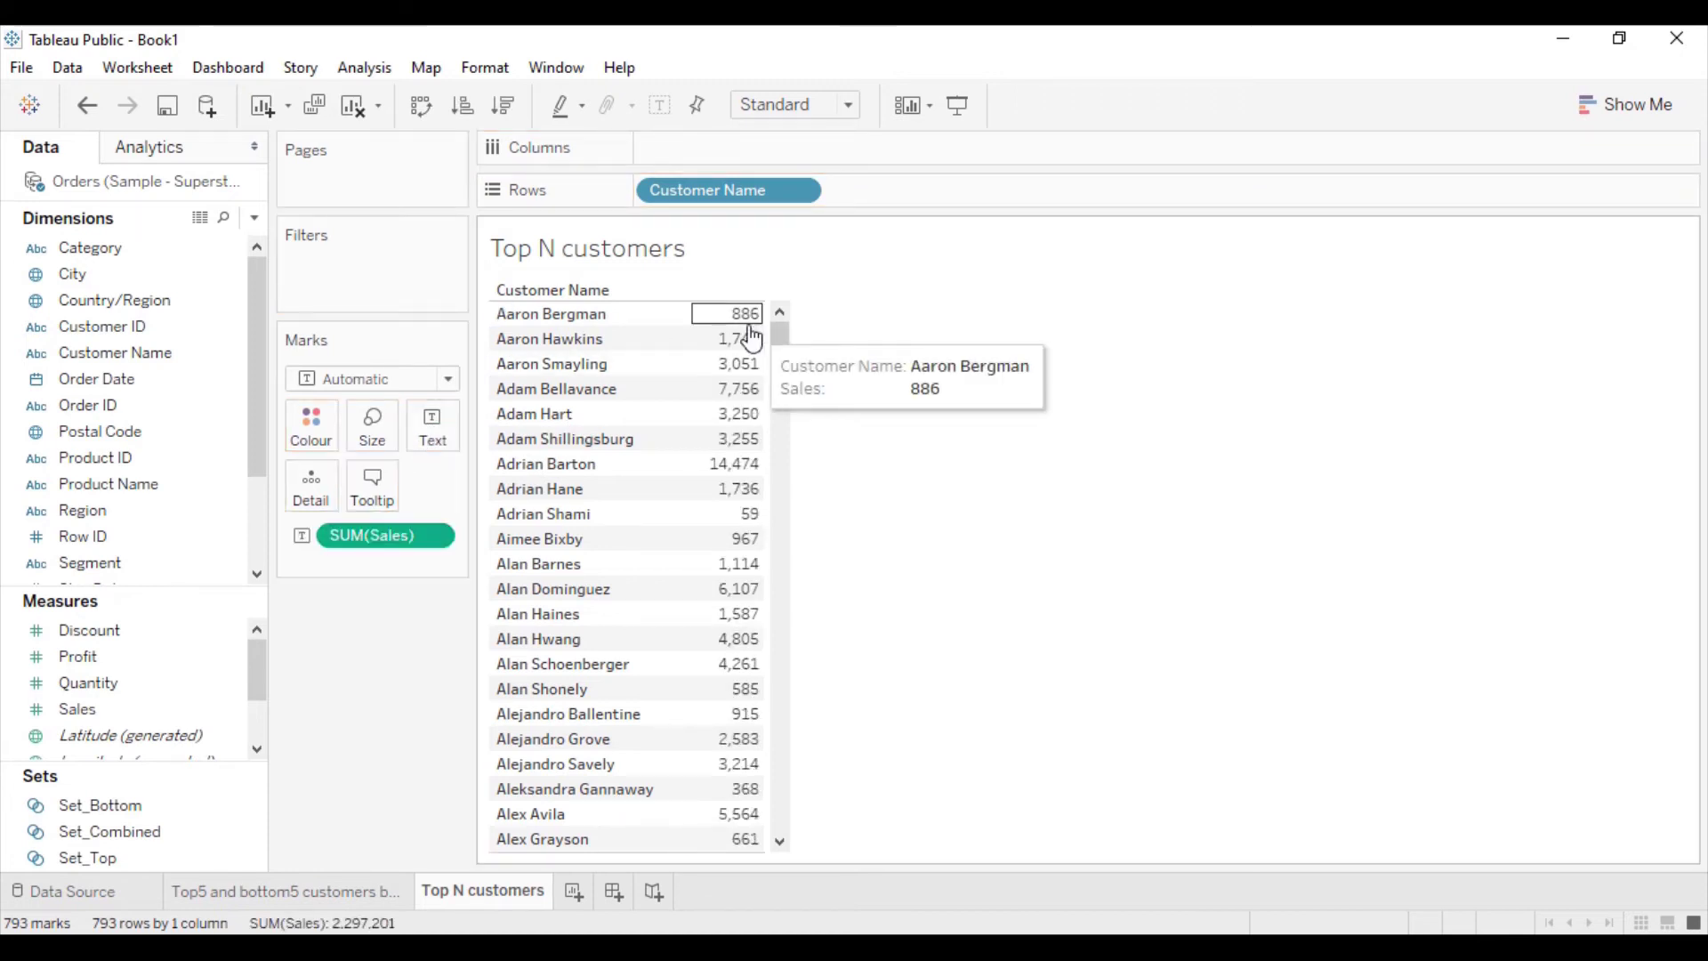
- Add Customer Name to the Filters shelf
{"action": "left_click", "coordinate": [173, 537]}
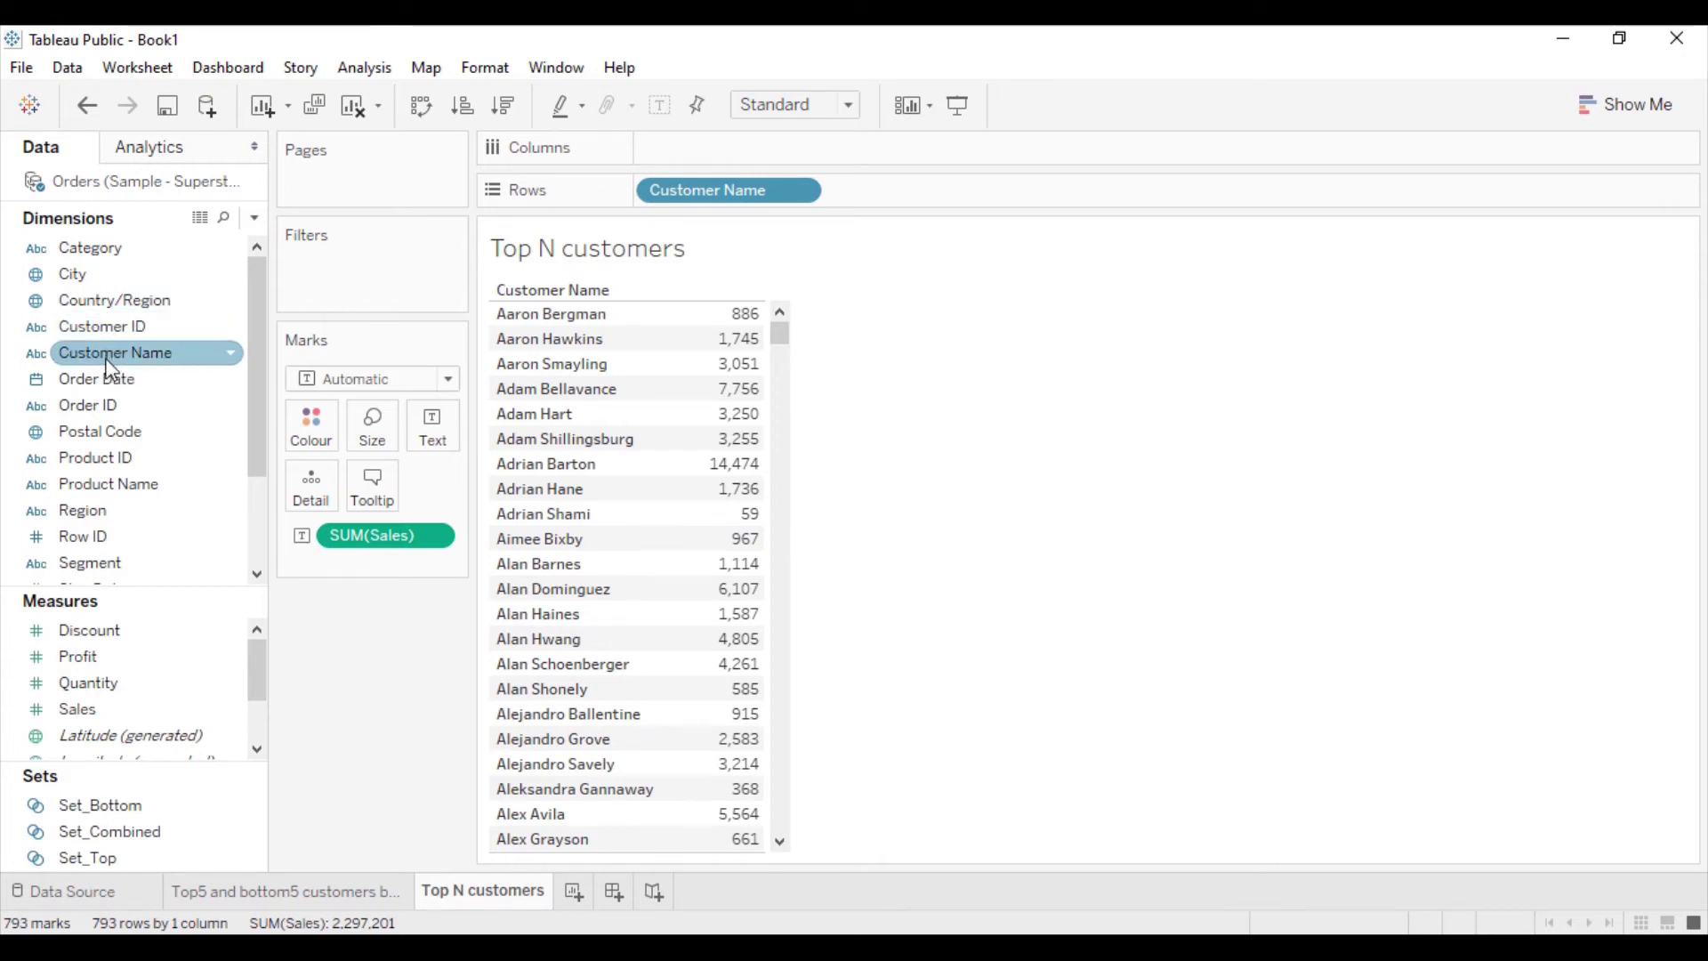
{"action": "left_click_drag", "start_coordinate": [108, 368], "coordinate": [352, 291]}
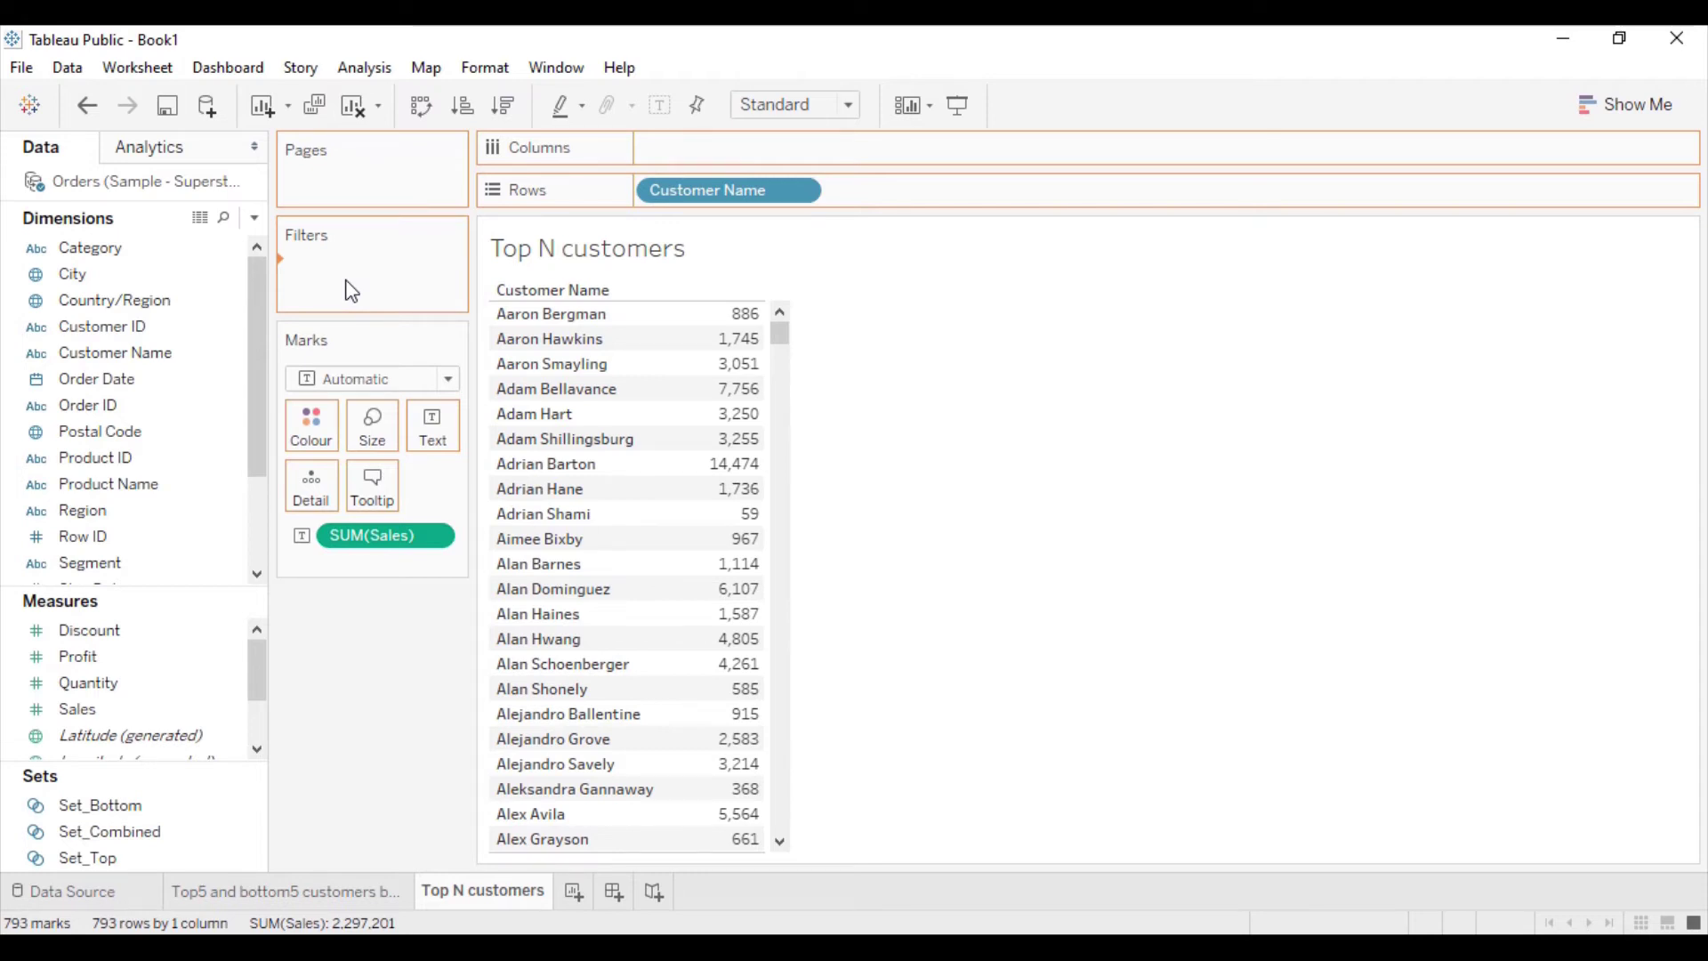
{"action": "left_click_drag", "start_coordinate": [351, 291], "coordinate": [349, 290]}
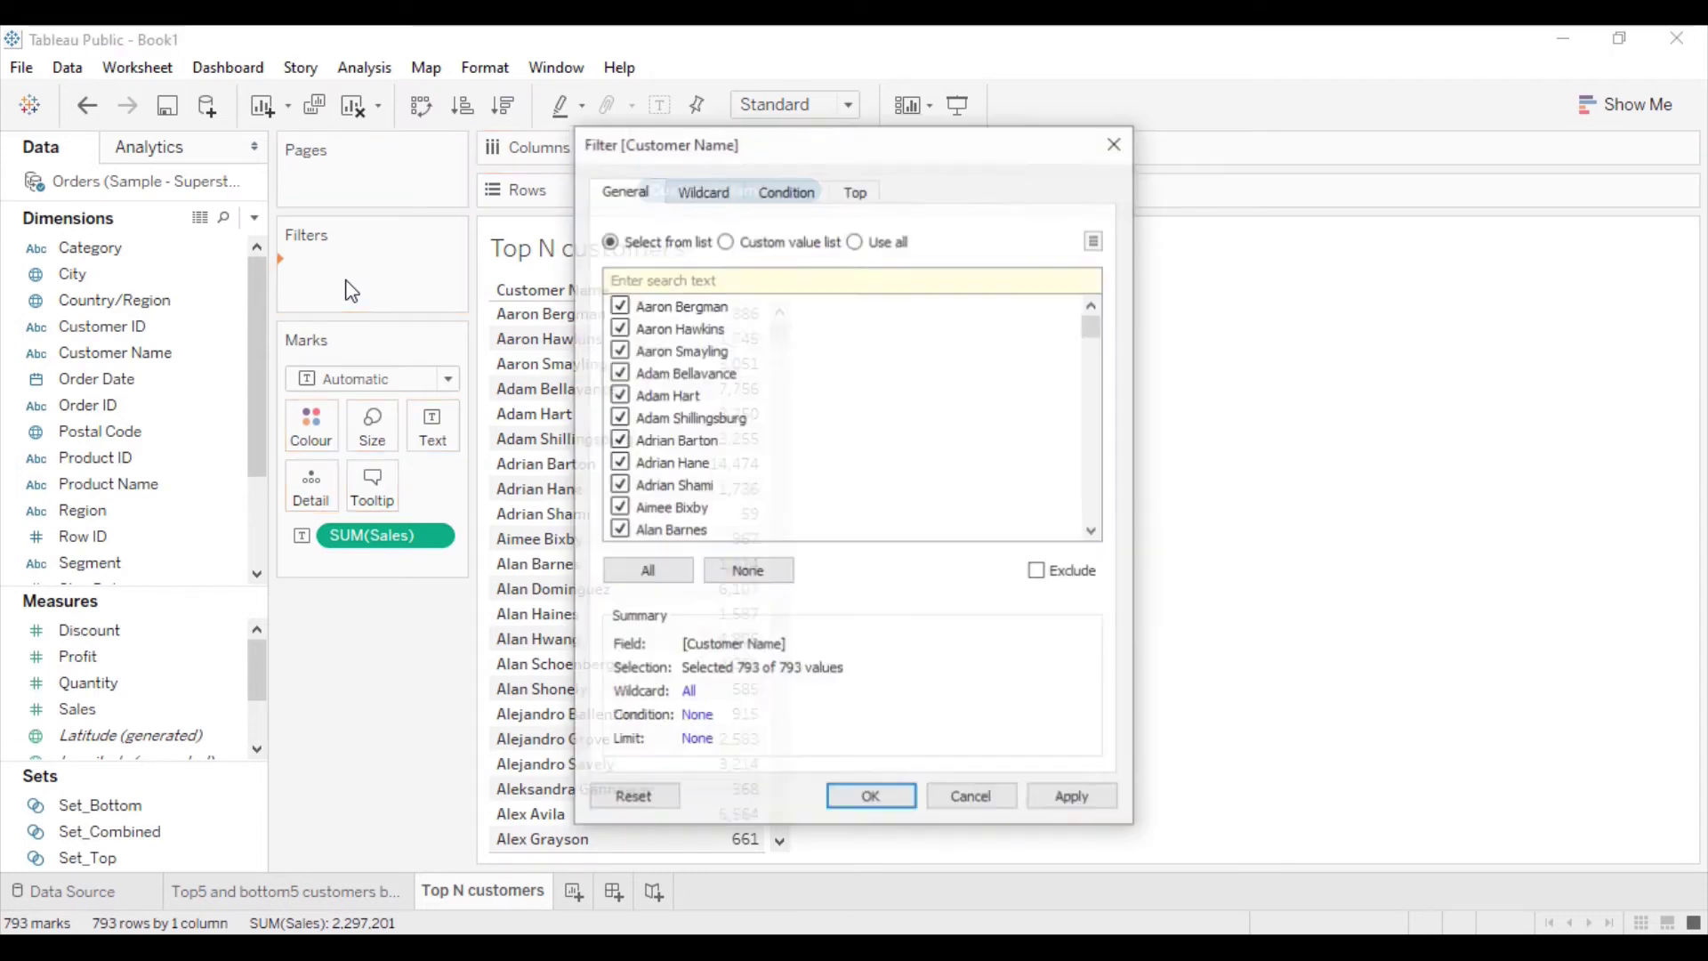
- Set the Customer Name filter to keep the Top customers by Sum of Sales
{"action": "left_click", "coordinate": [856, 188]}
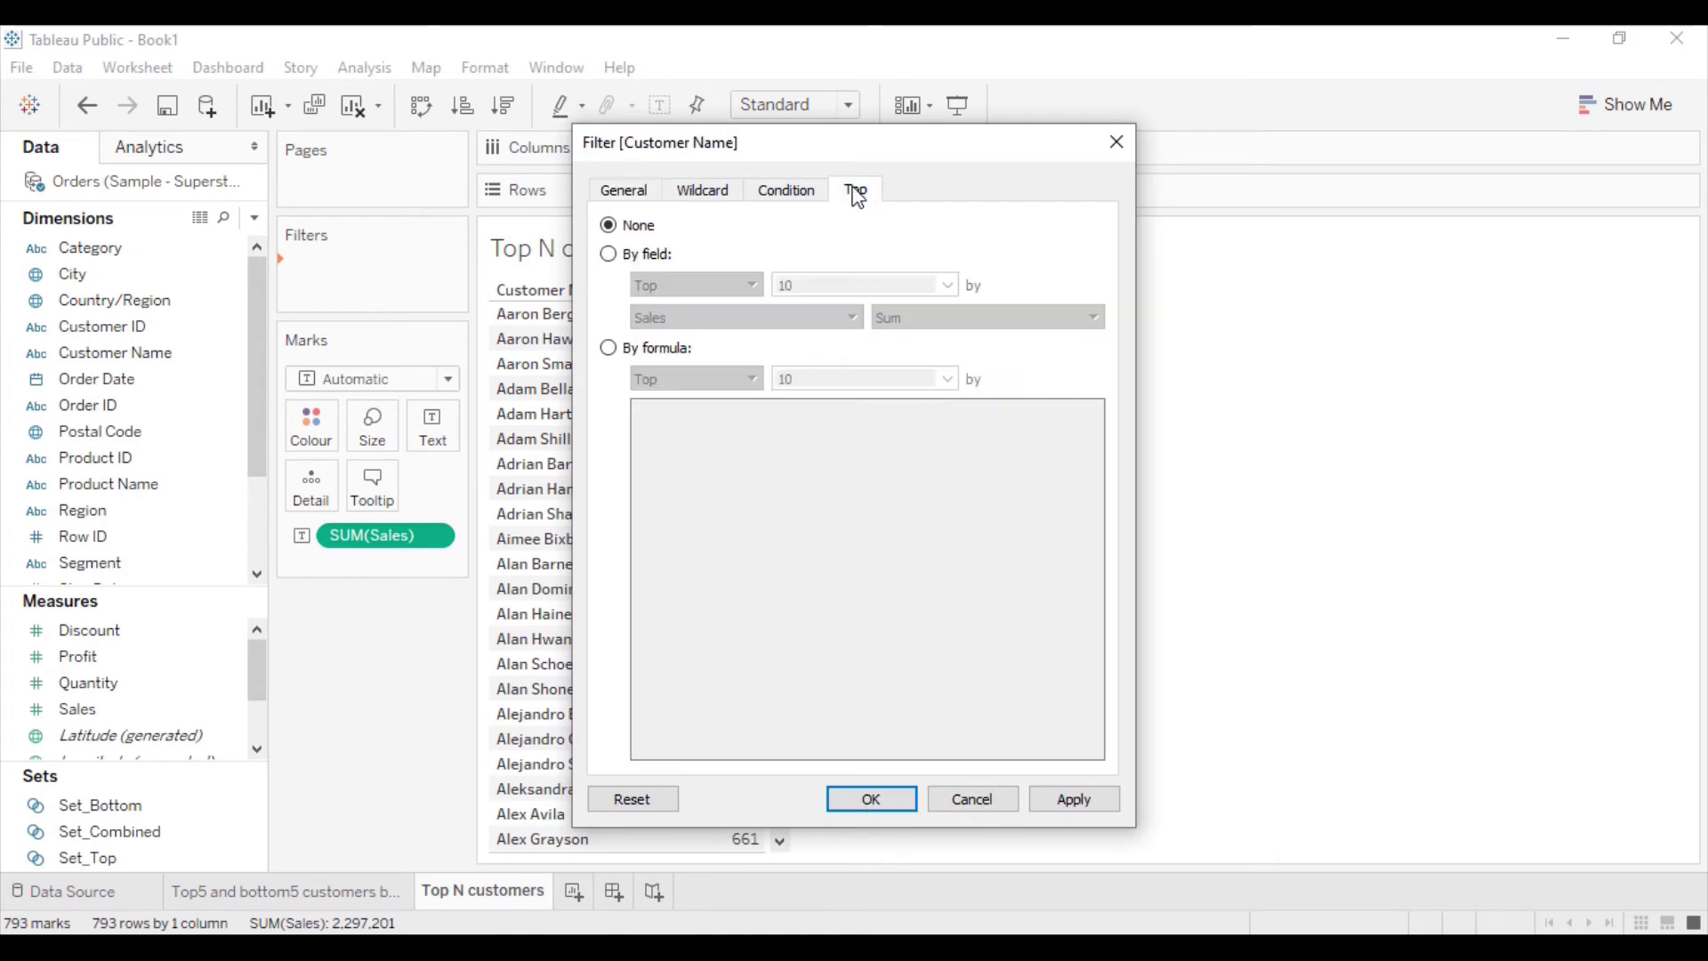
{"action": "left_click", "coordinate": [606, 259]}
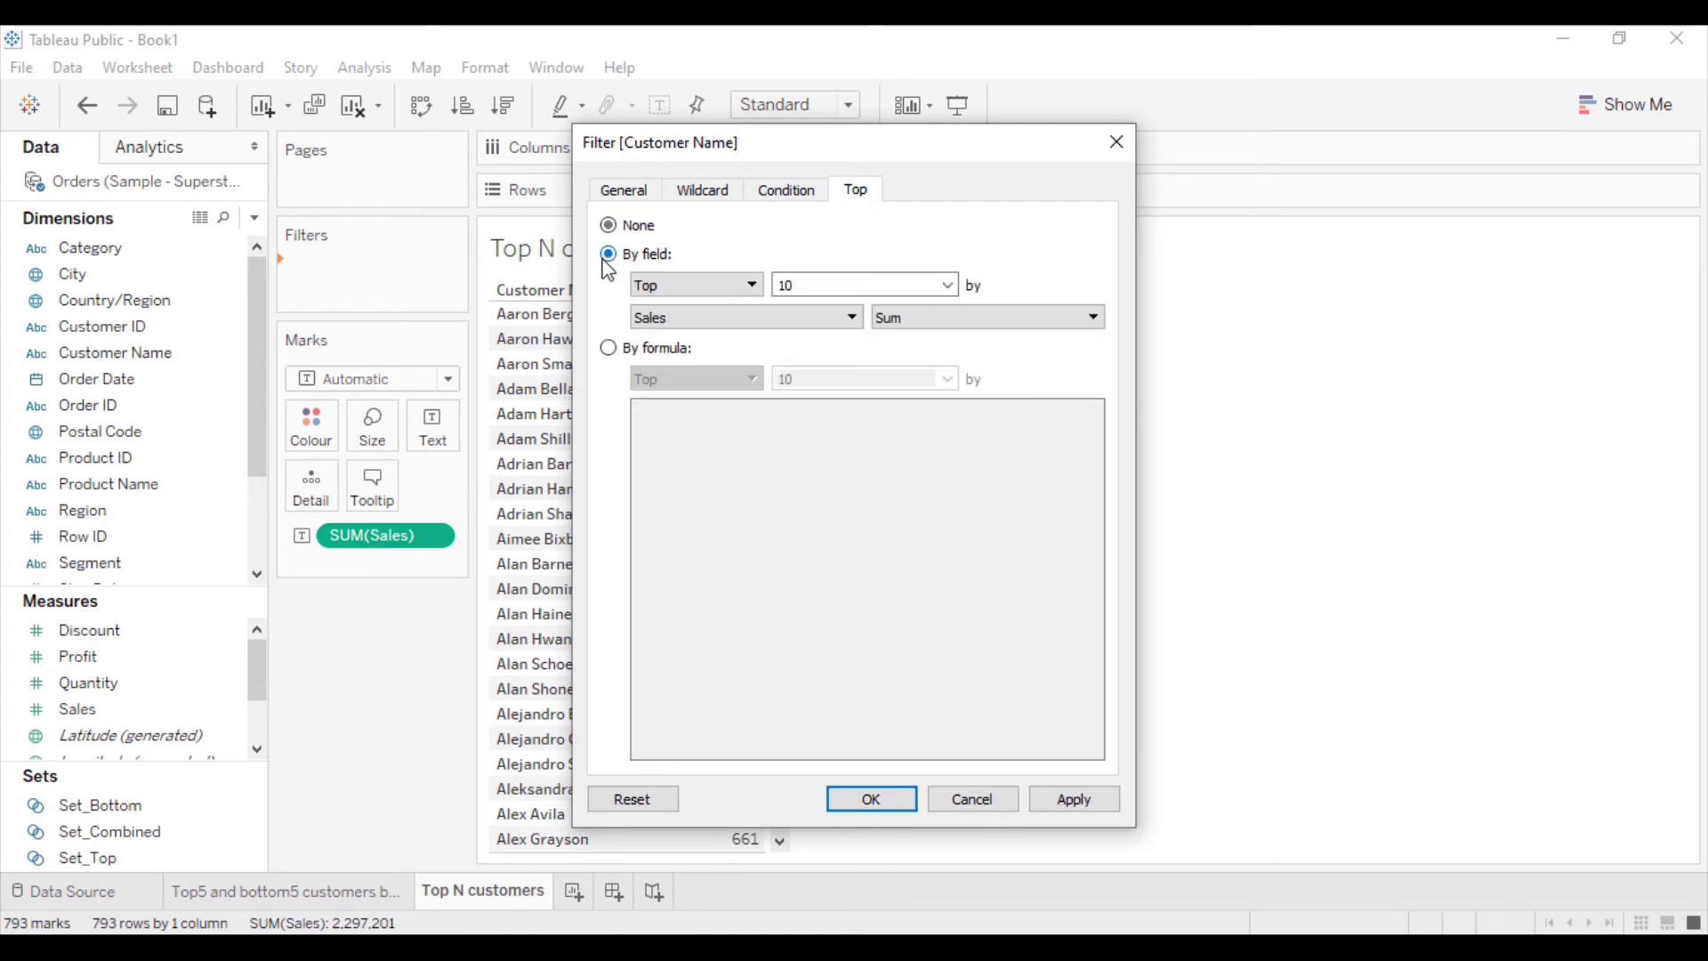
{"action": "left_click", "coordinate": [756, 289]}
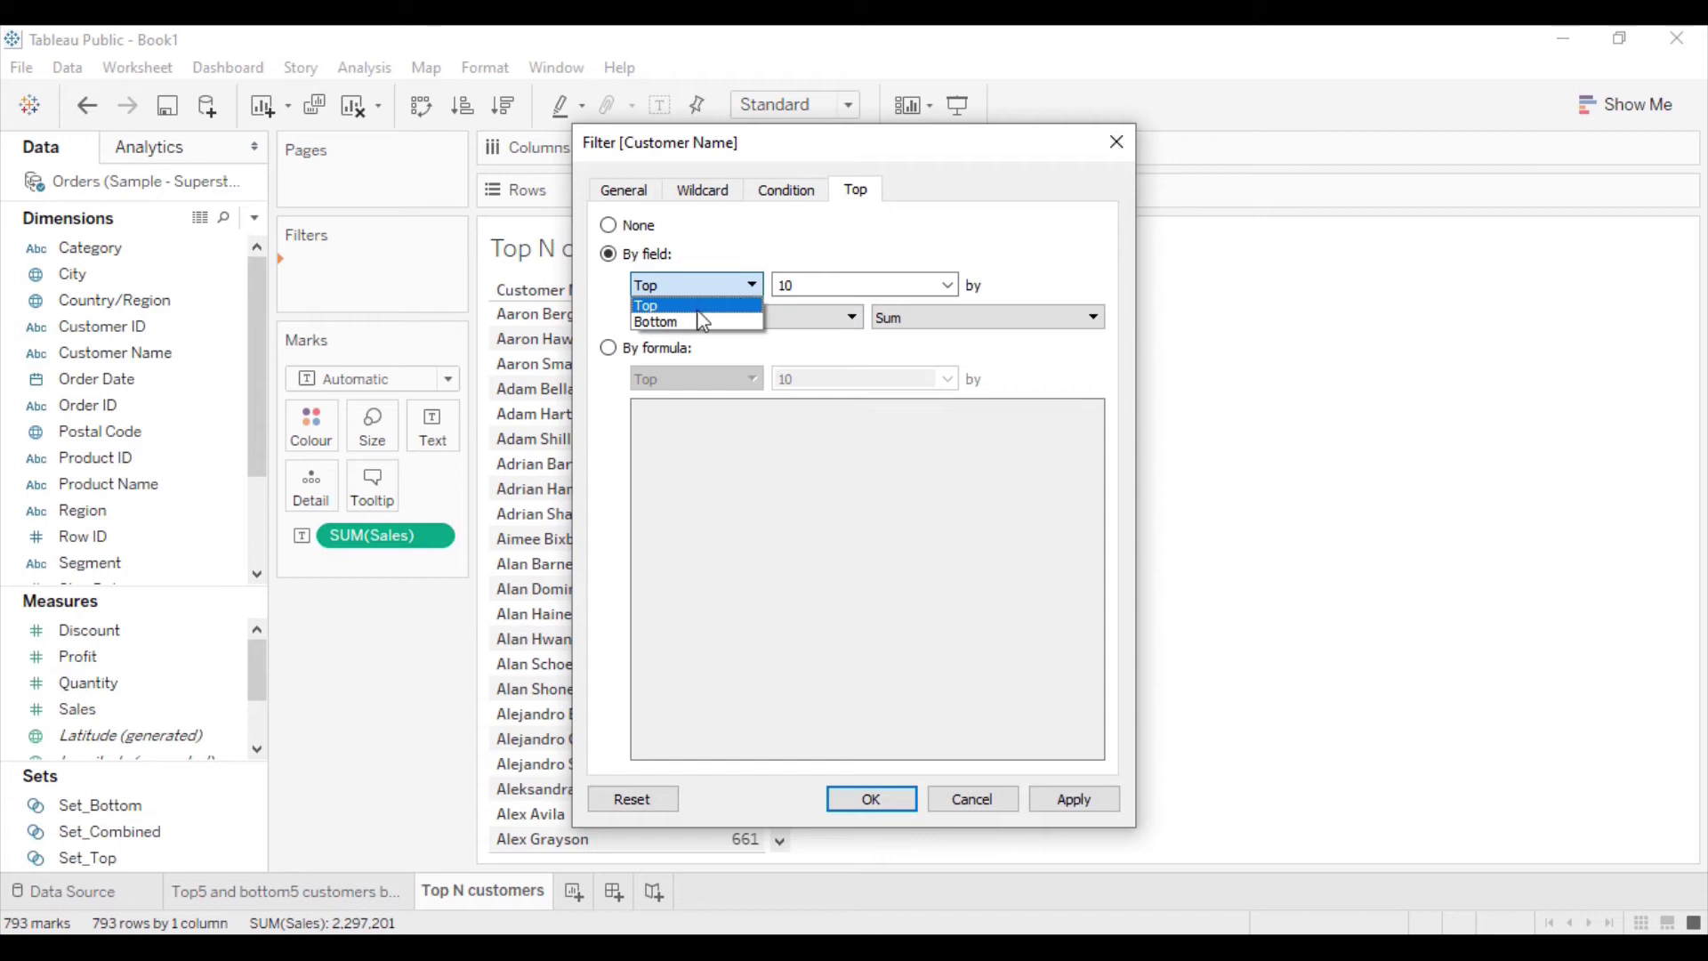
{"action": "left_click", "coordinate": [663, 306]}
{"action": "left_click", "coordinate": [883, 286]}
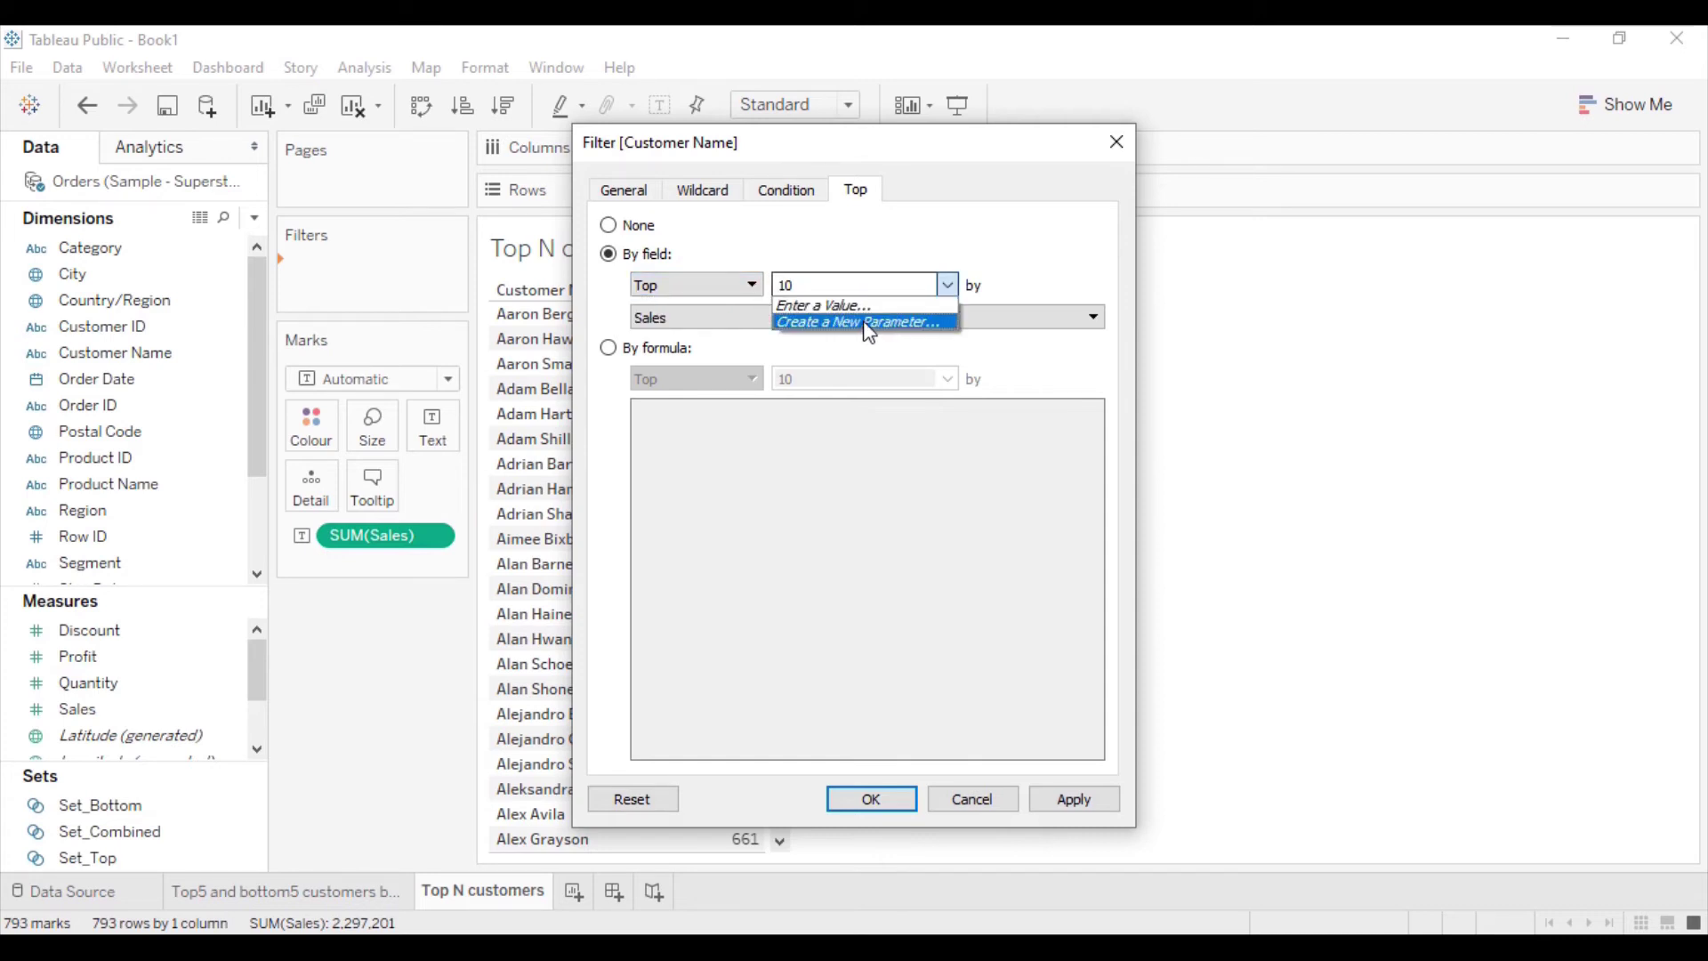
- Create a new parameter named 'Top N customers' with current value 1
{"action": "left_click", "coordinate": [868, 324]}
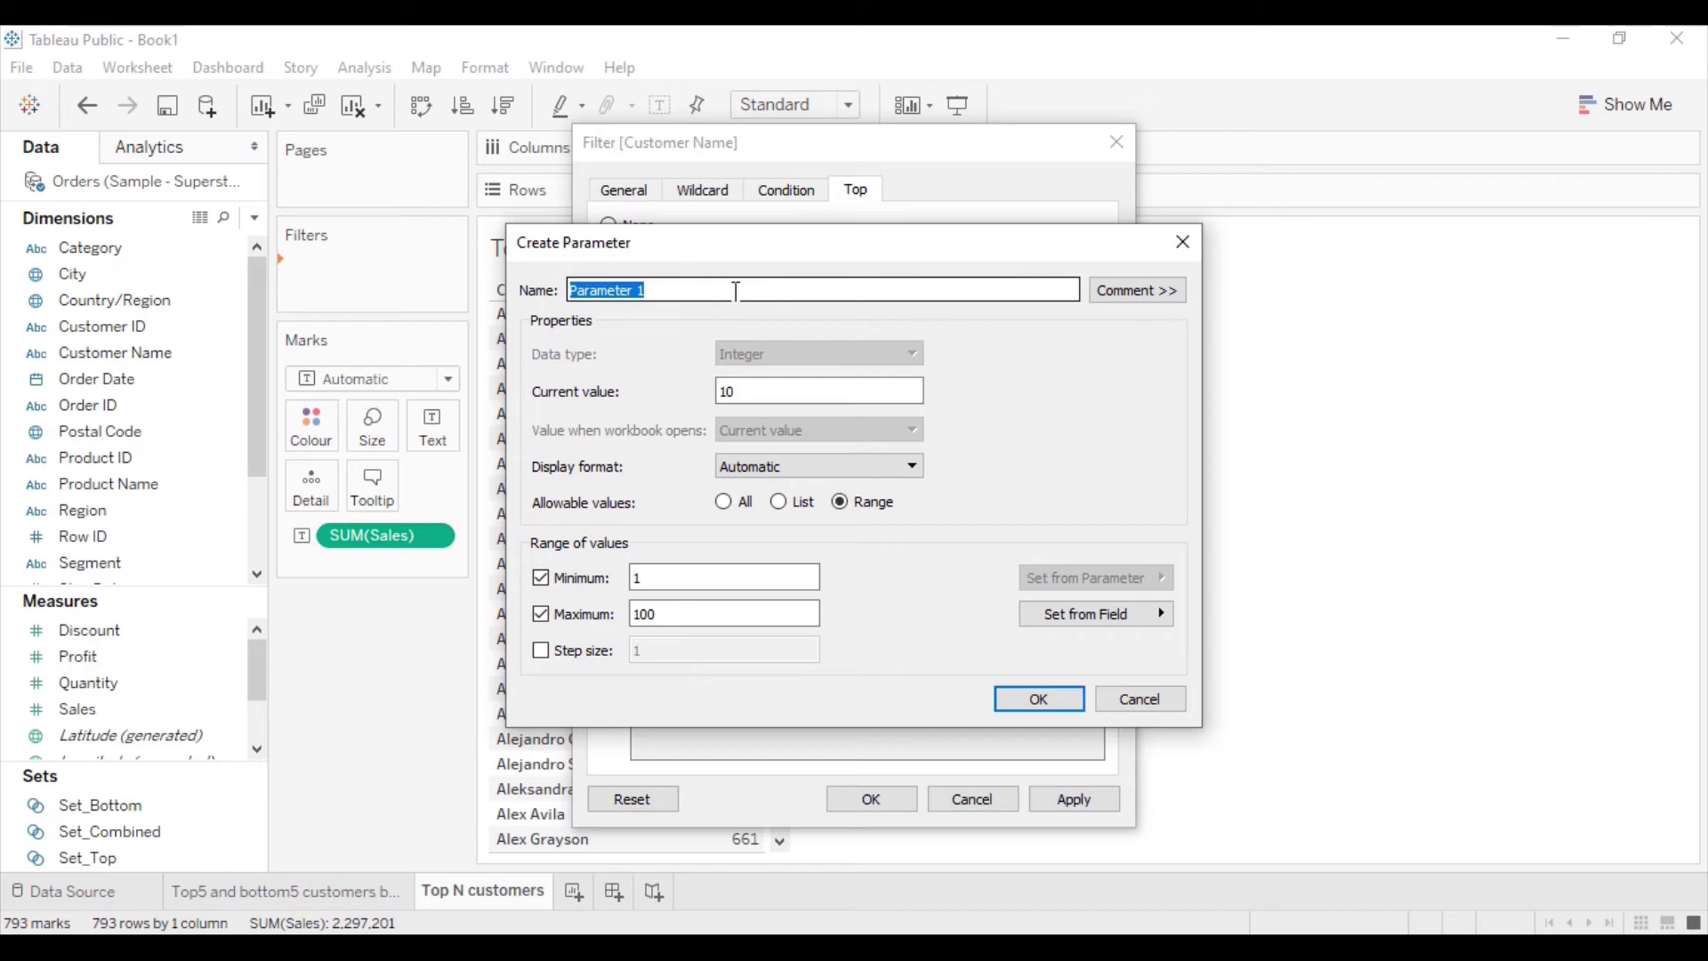
{"action": "key", "text": "BackSpace"}
{"action": "type", "text": "Top N customers"}
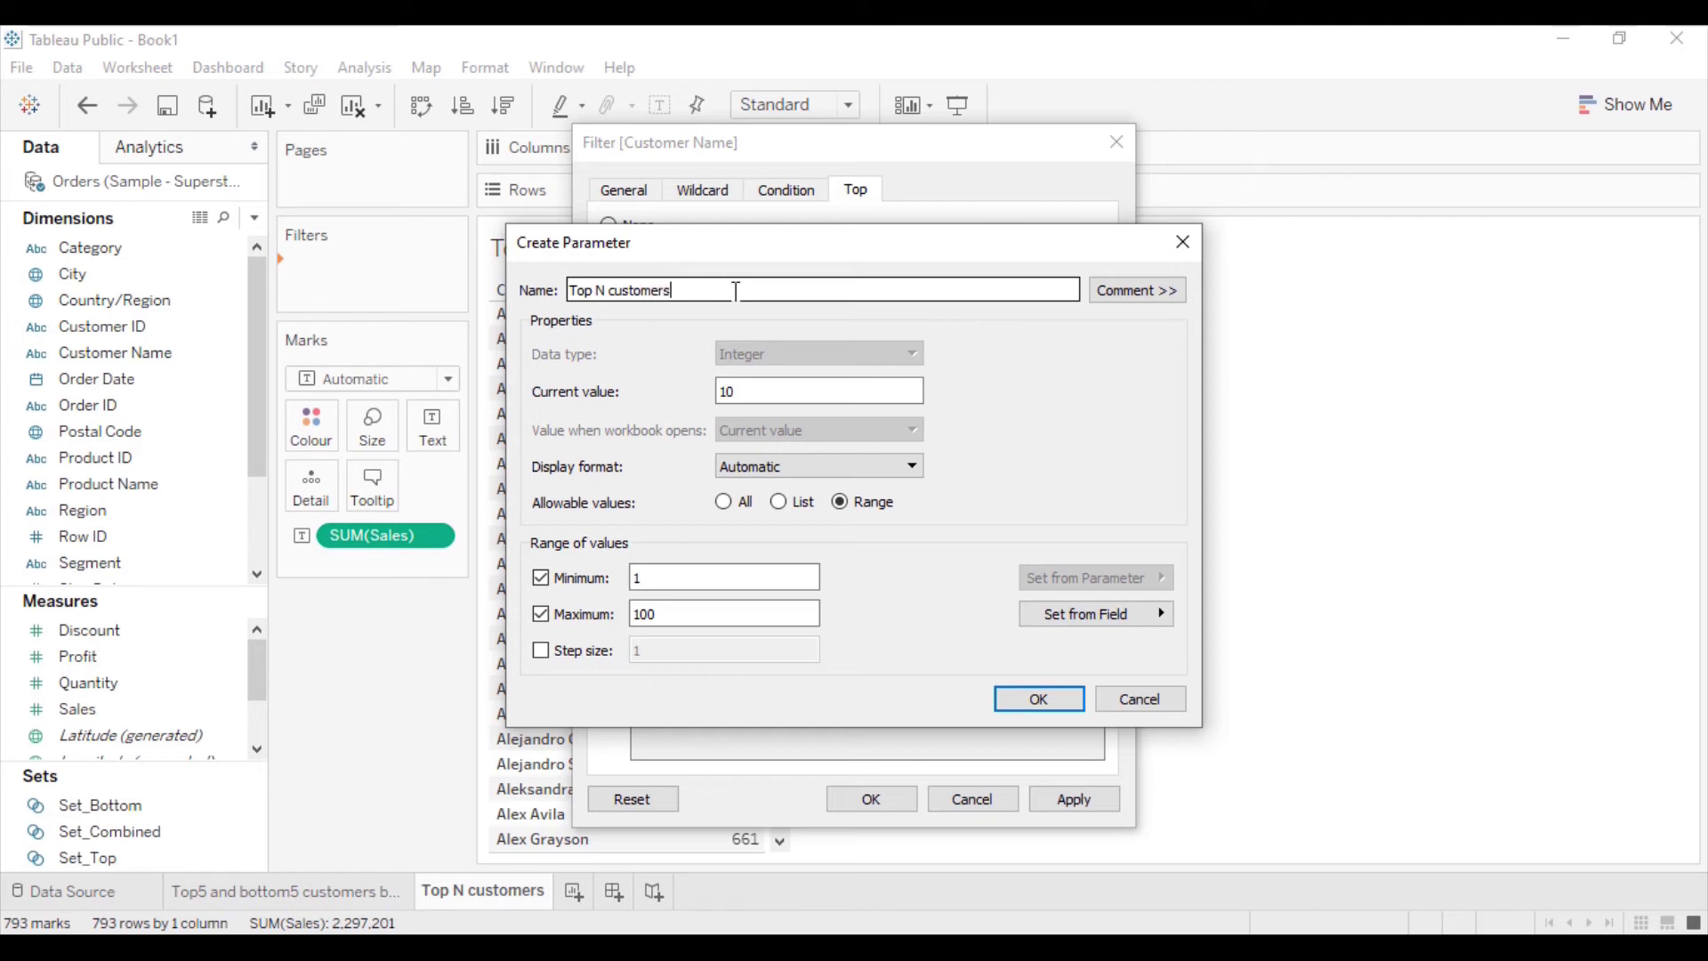
{"action": "left_click", "coordinate": [737, 393]}
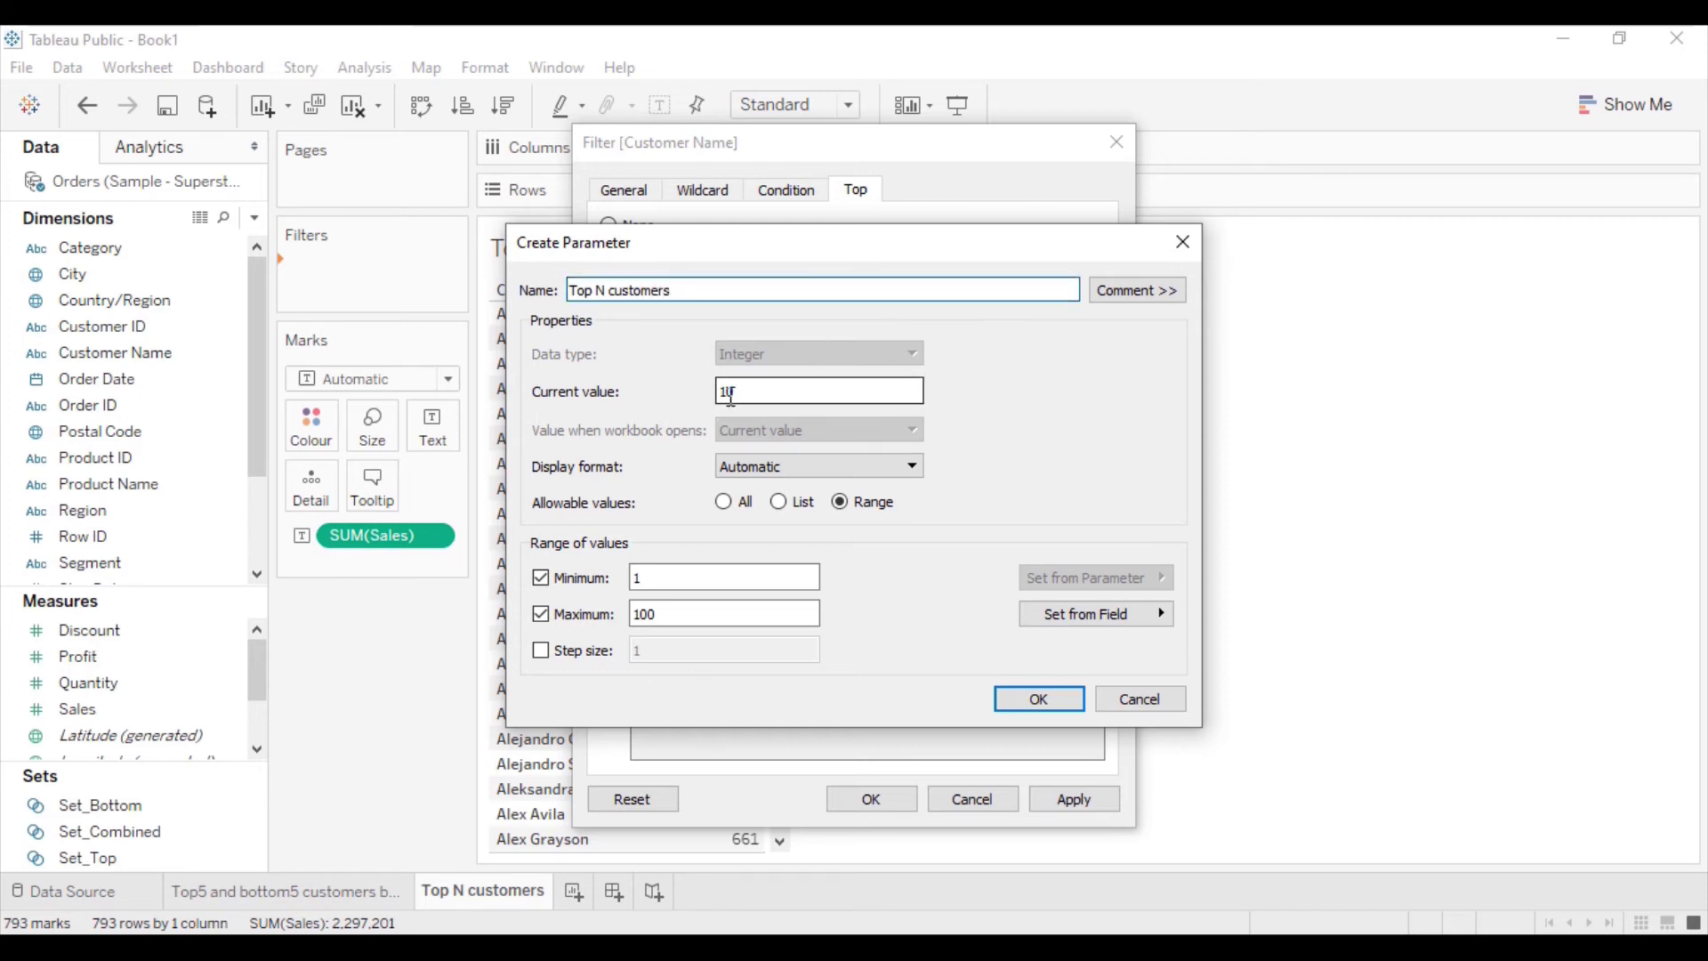
{"action": "left_click", "coordinate": [750, 392]}
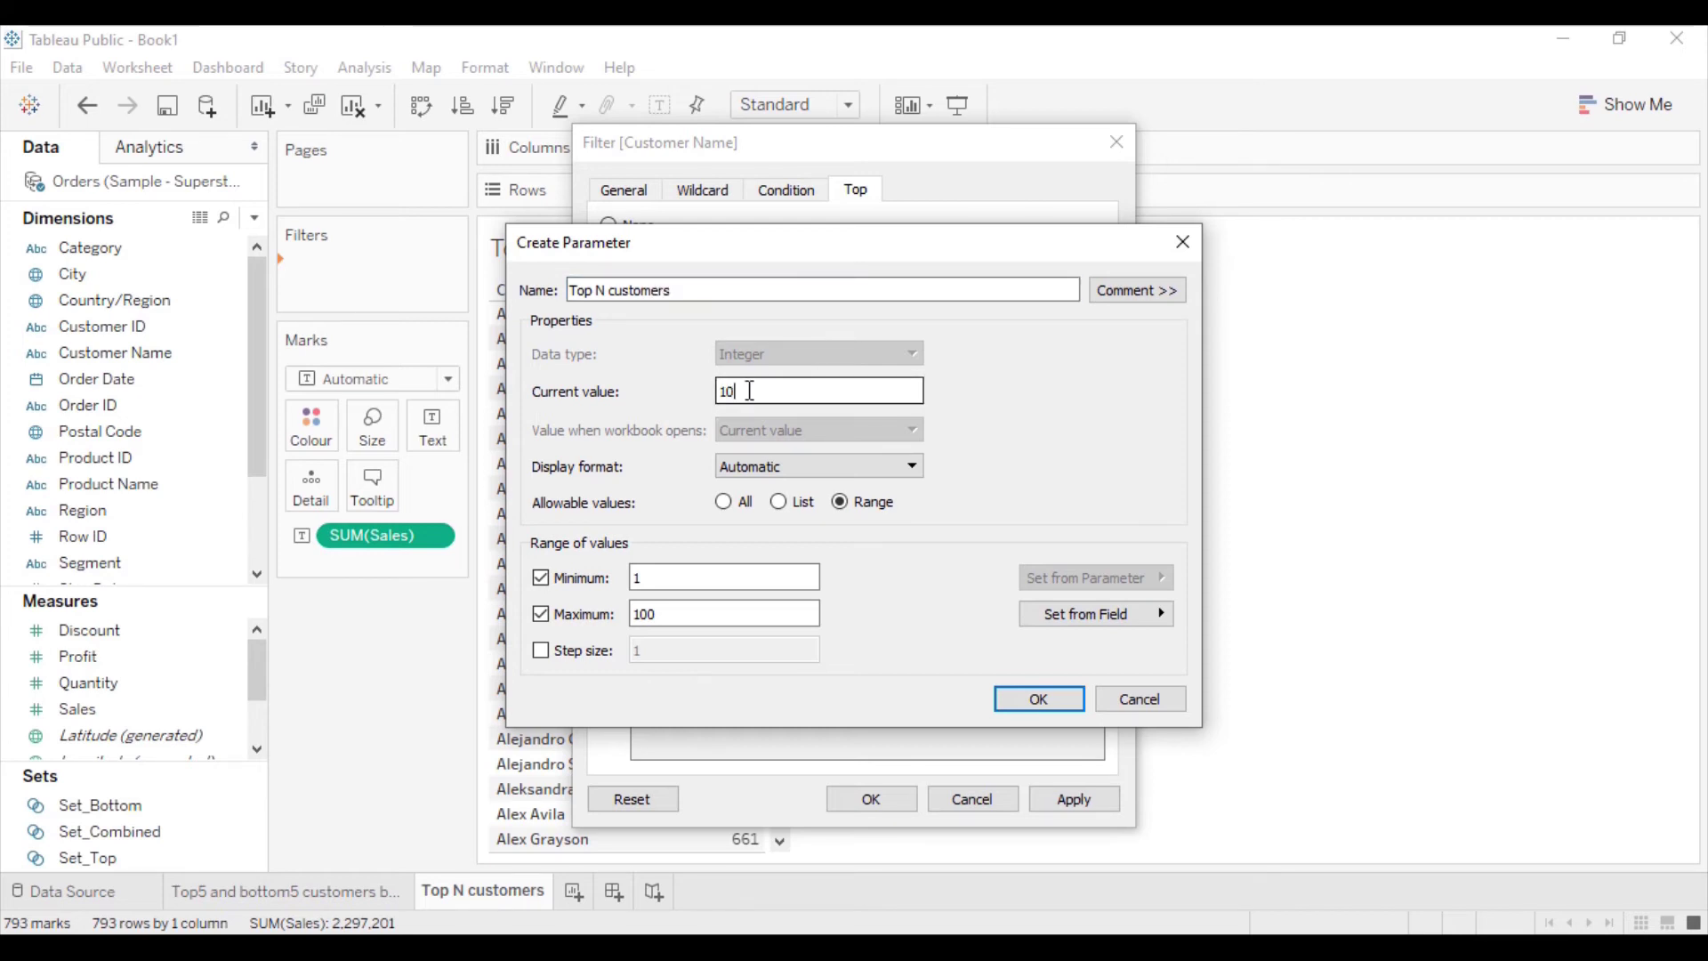
{"action": "key", "text": "BackSpace"}
{"action": "key", "text": "BackSpace"}
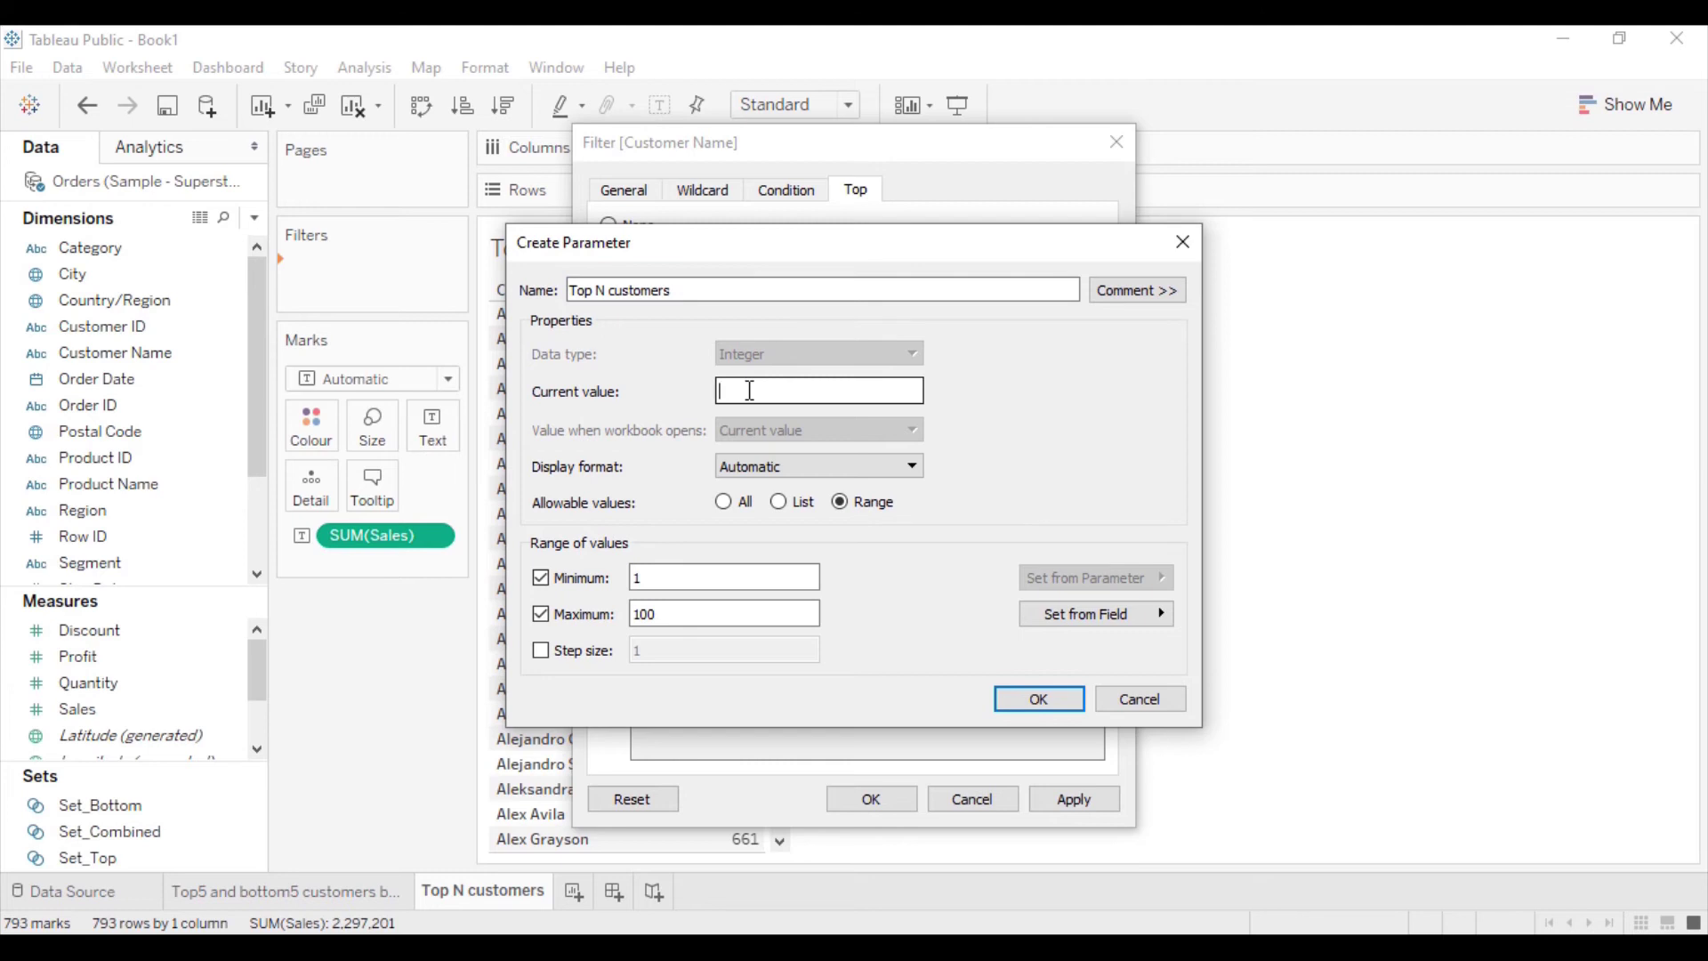
{"action": "type", "text": "1"}
- Give the parameter a maximum of 50 and a step size of 5, and confirm it
{"action": "left_click", "coordinate": [660, 614]}
{"action": "key", "text": "BackSpace"}
{"action": "key", "text": "BackSpace"}
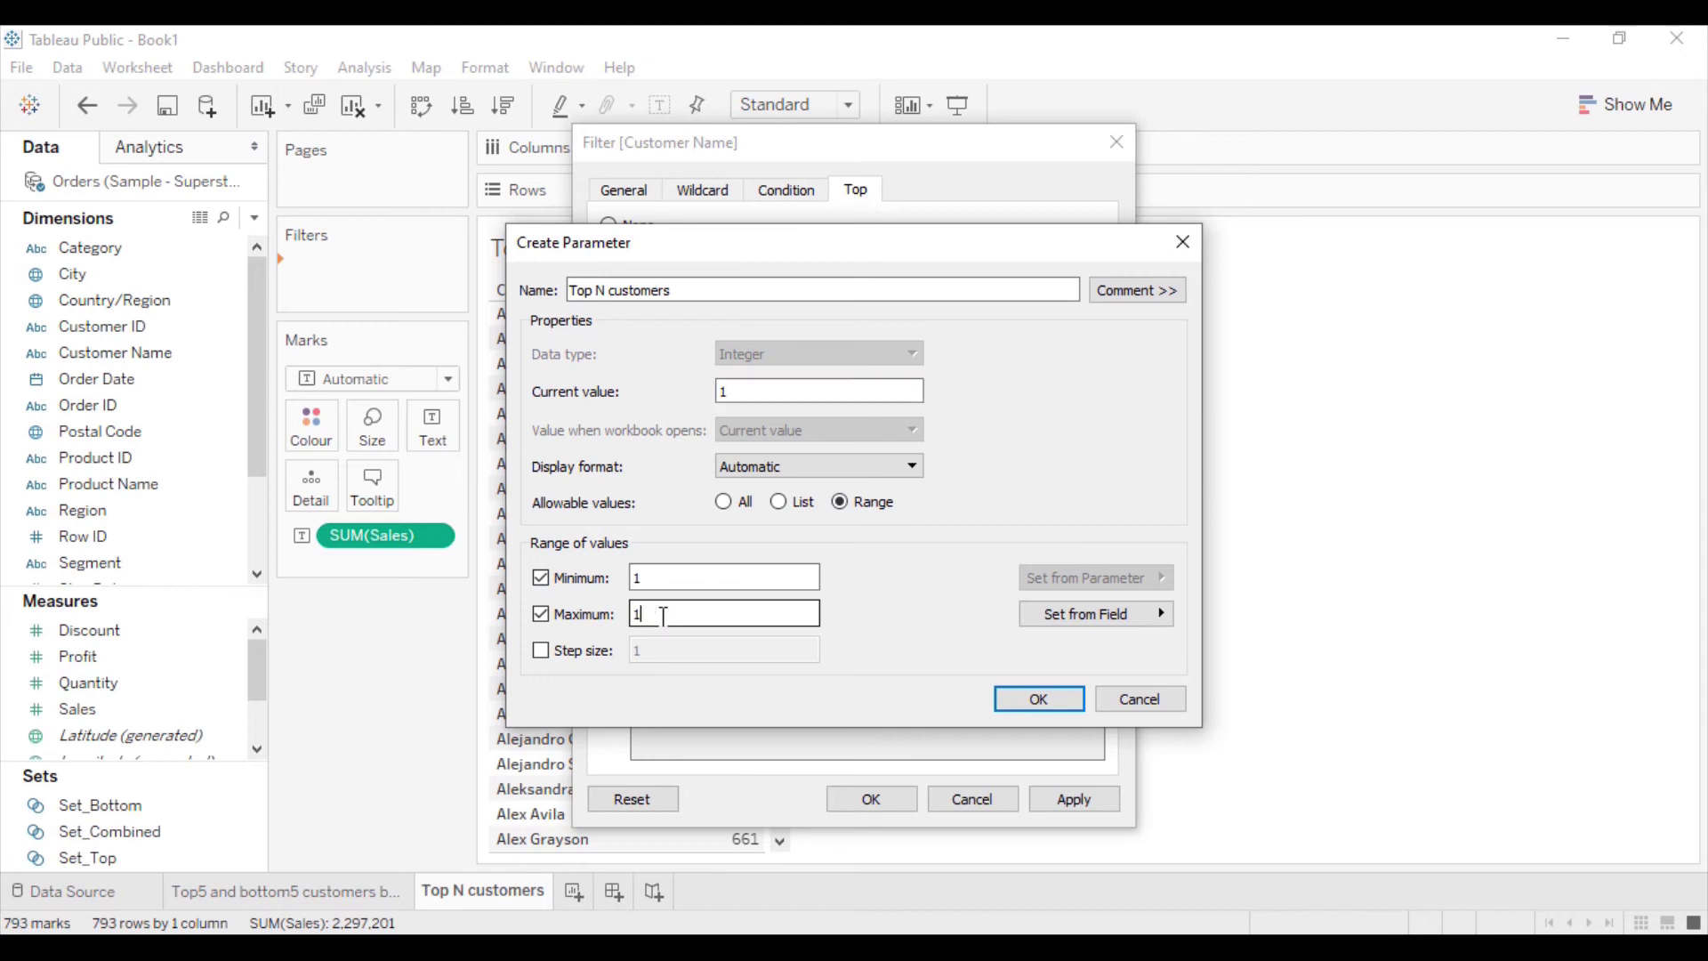
{"action": "key", "text": "BackSpace"}
{"action": "type", "text": "50"}
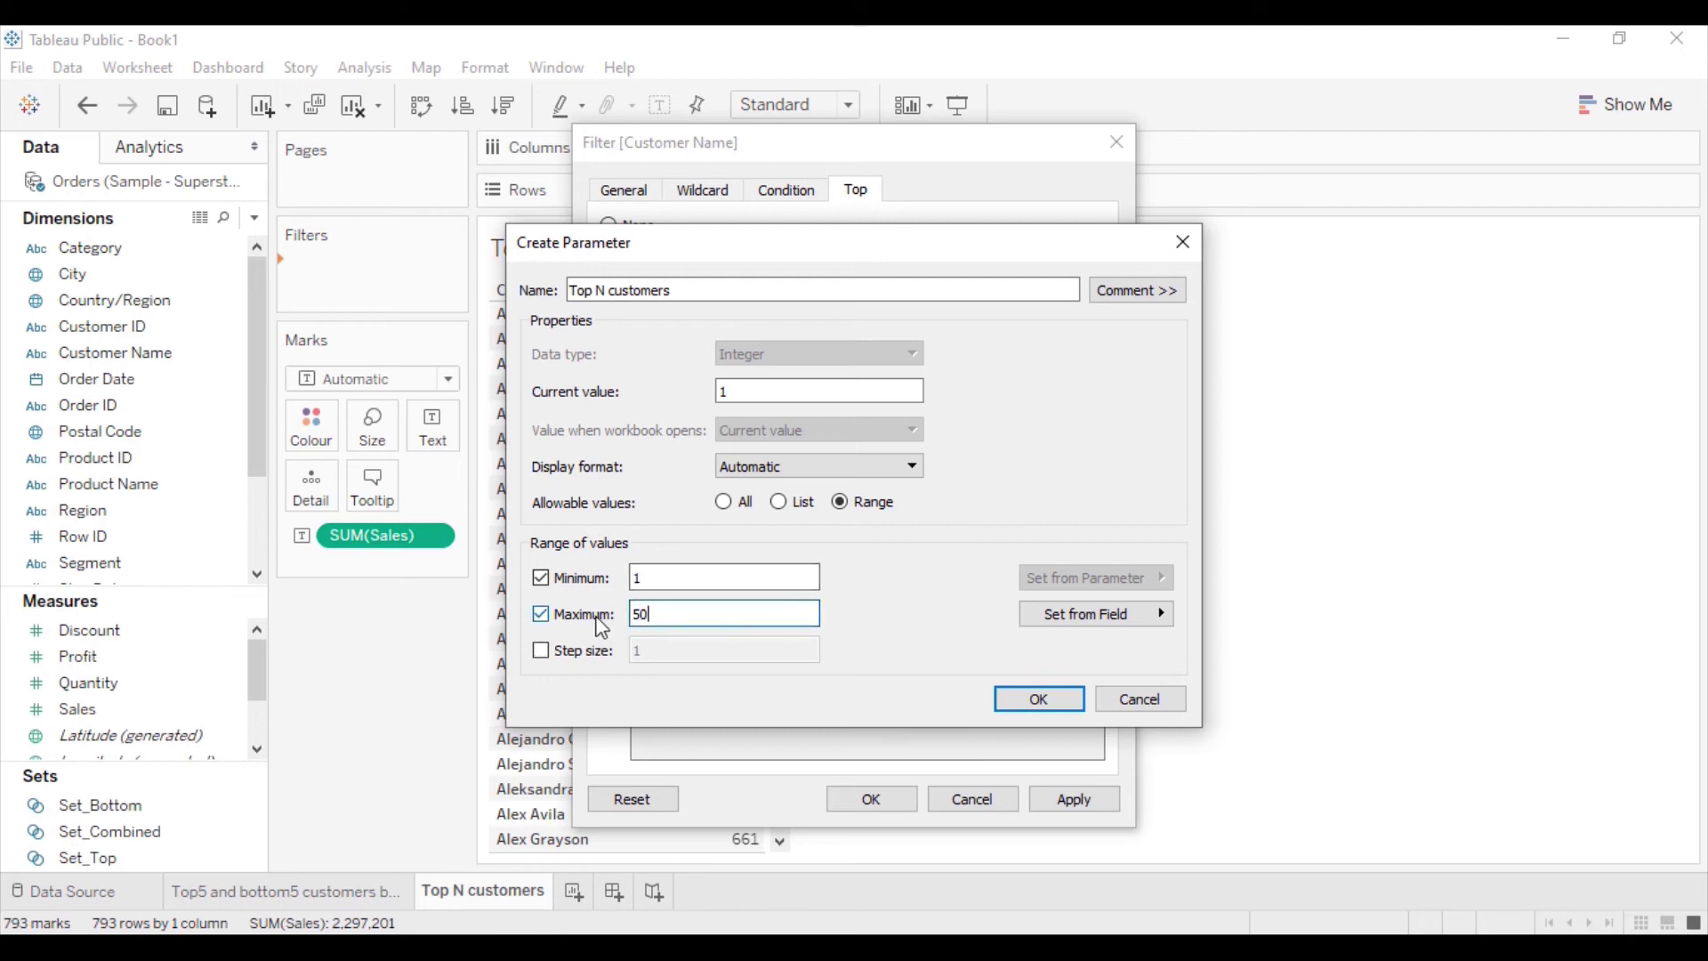
{"action": "left_click", "coordinate": [541, 651]}
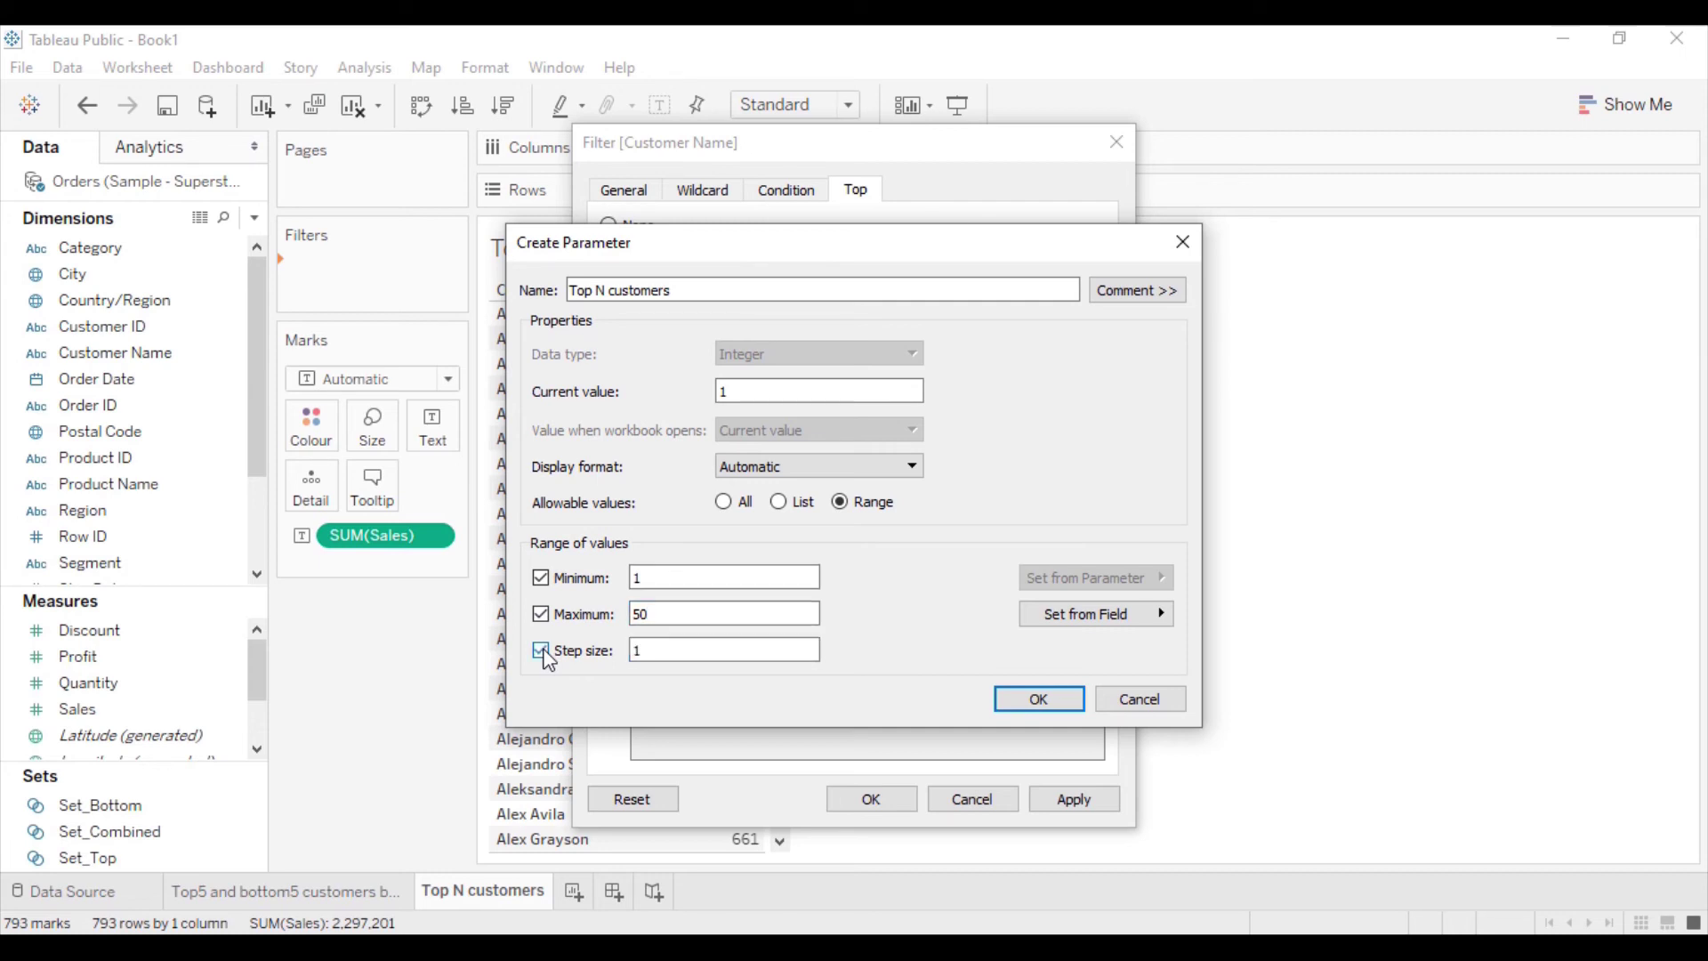
{"action": "left_click", "coordinate": [666, 651]}
{"action": "key", "text": "BackSpace"}
{"action": "type", "text": "5"}
{"action": "left_click", "coordinate": [1014, 699]}
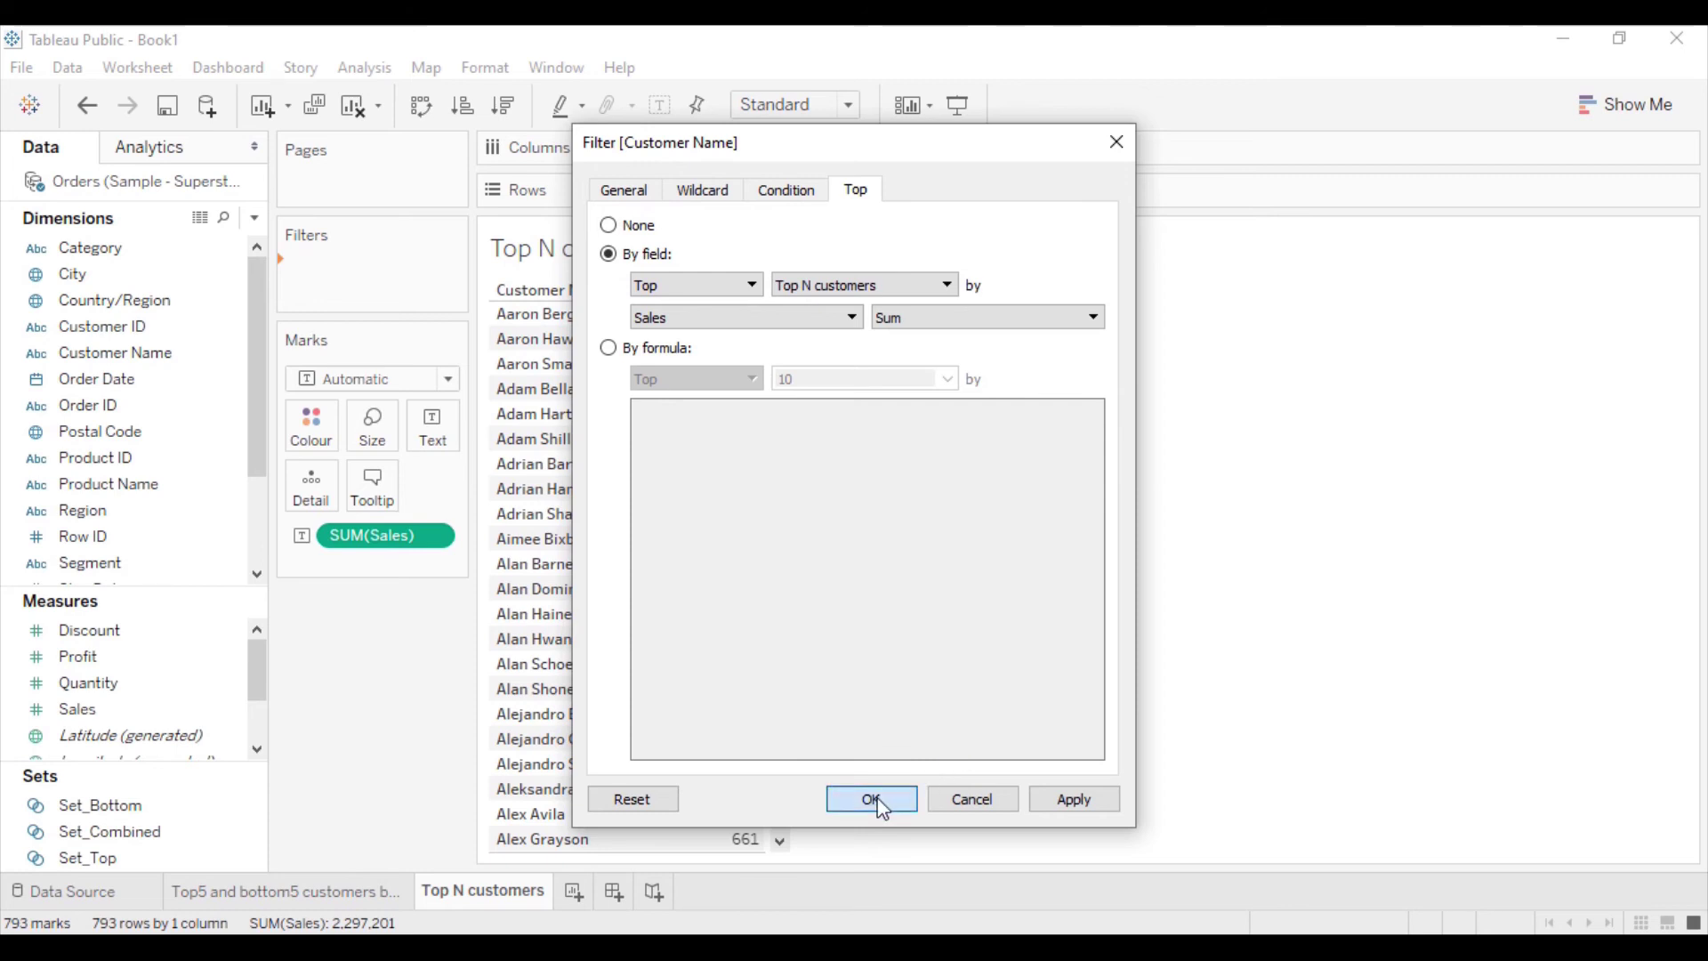
- Apply the Top N filter, leaving only the top customer (25,043), and enlarge the Parameters section
{"action": "left_click", "coordinate": [870, 800]}
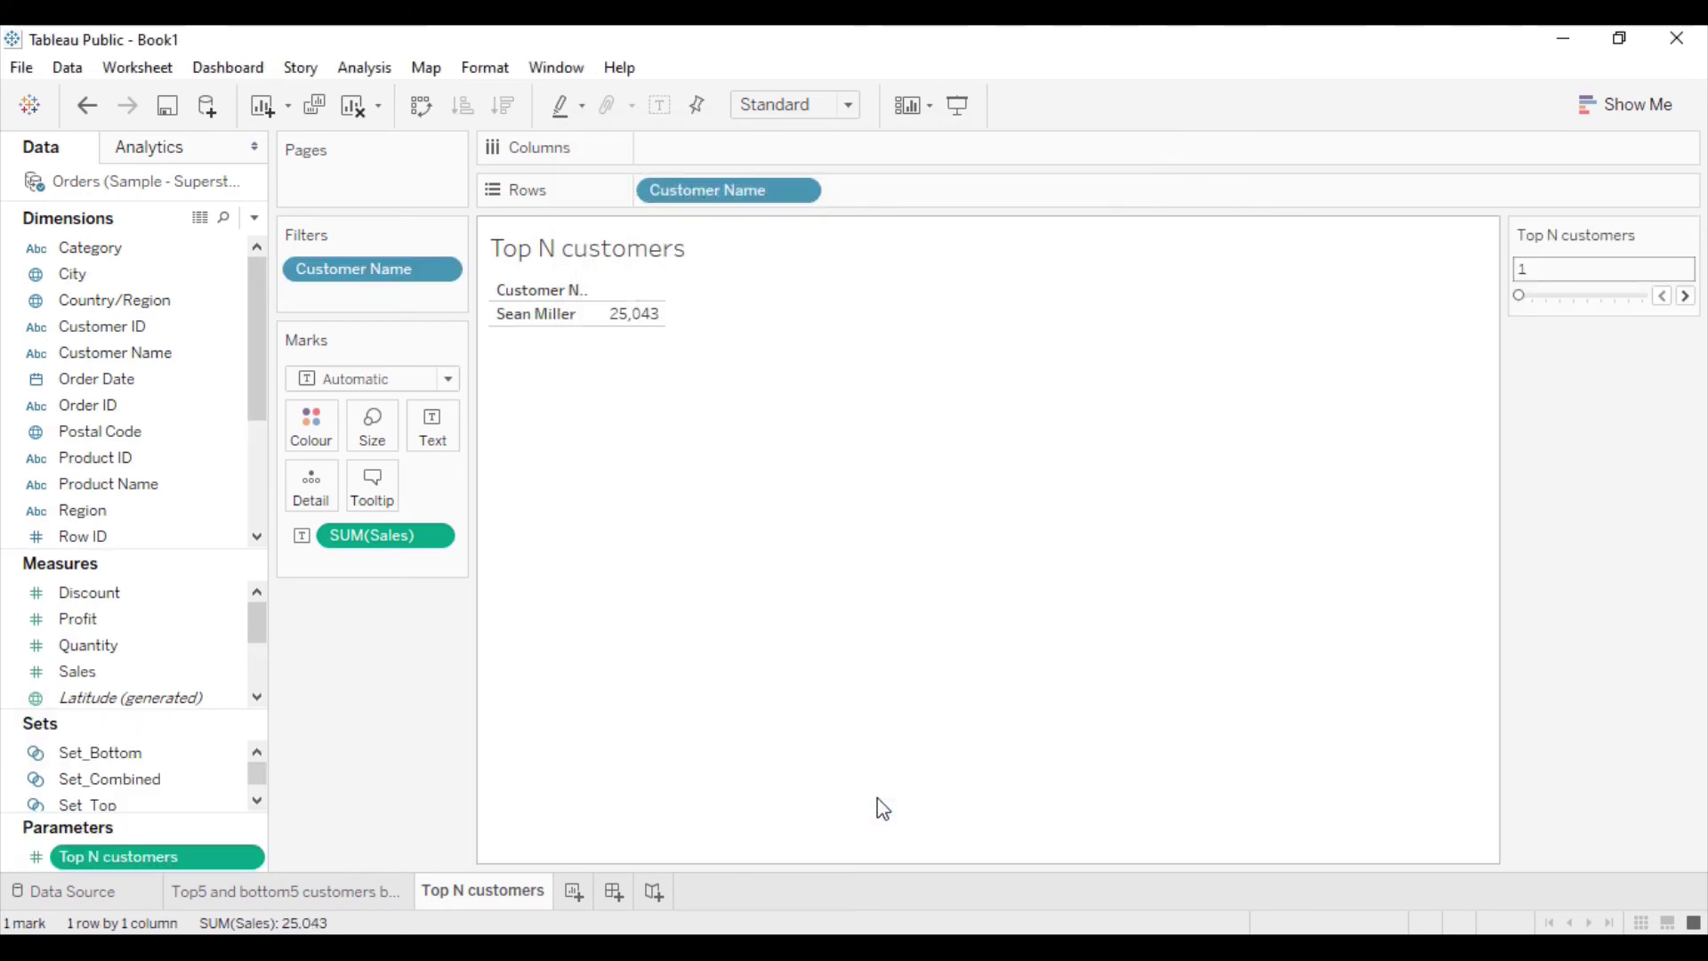
{"action": "left_click_drag", "start_coordinate": [79, 815], "coordinate": [85, 784]}
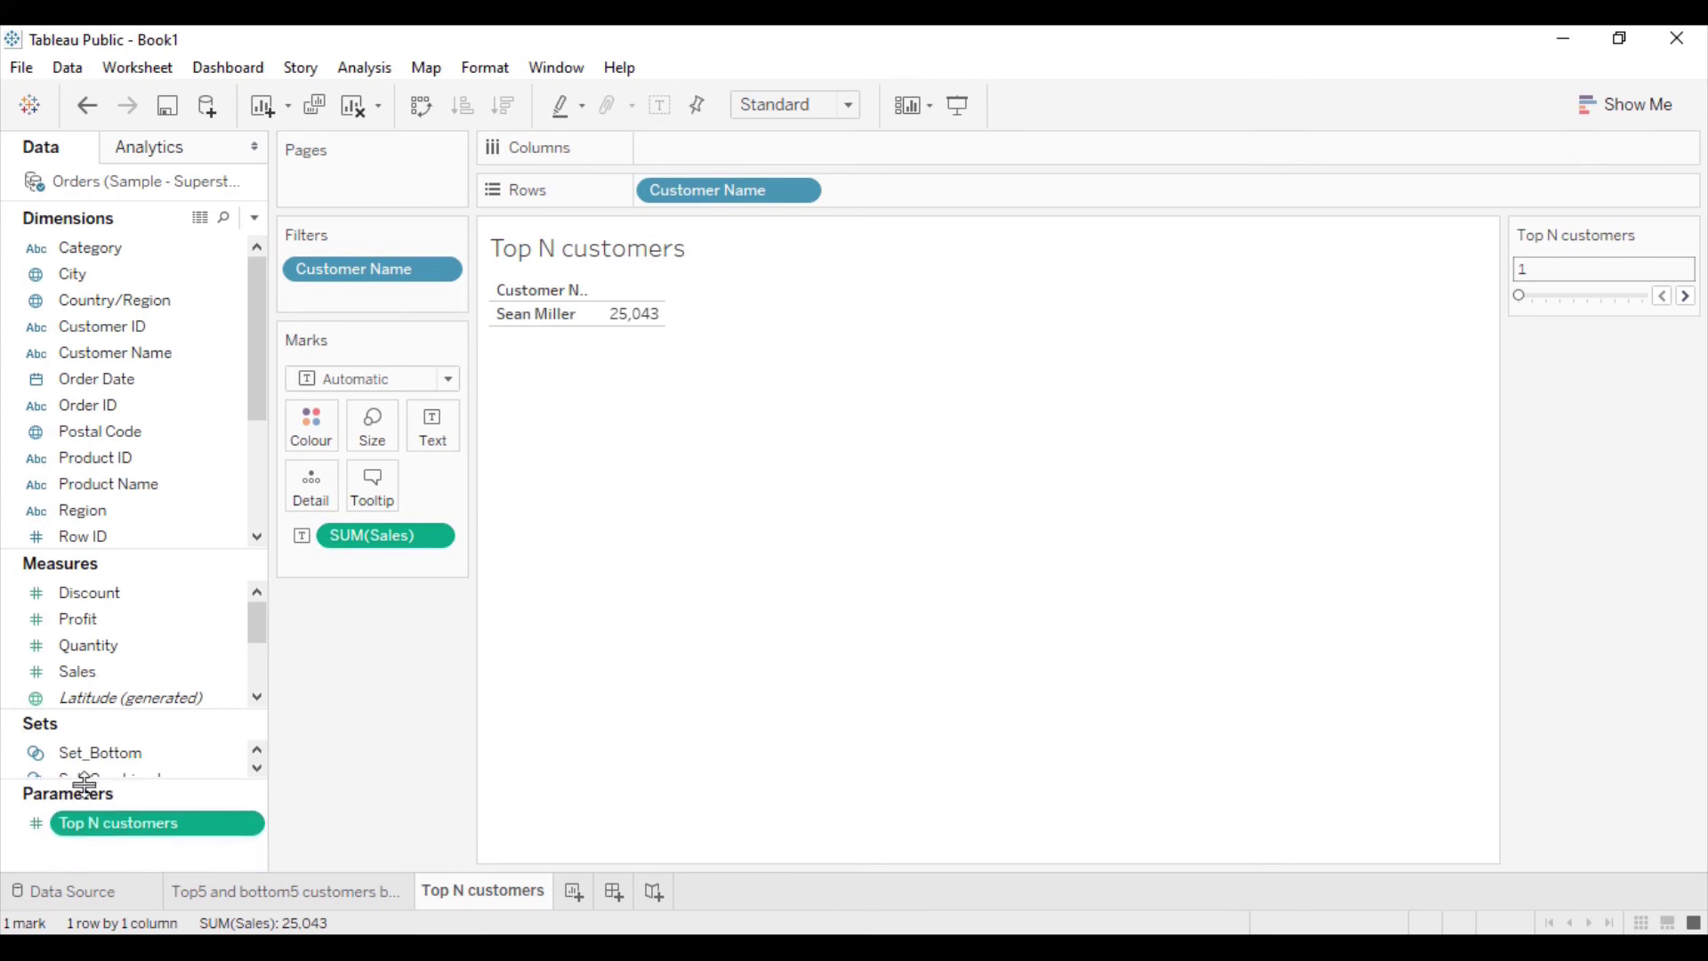
- Step the Top N customers slider up and down by 5, ending at 11 customers
{"action": "left_click", "coordinate": [1684, 299]}
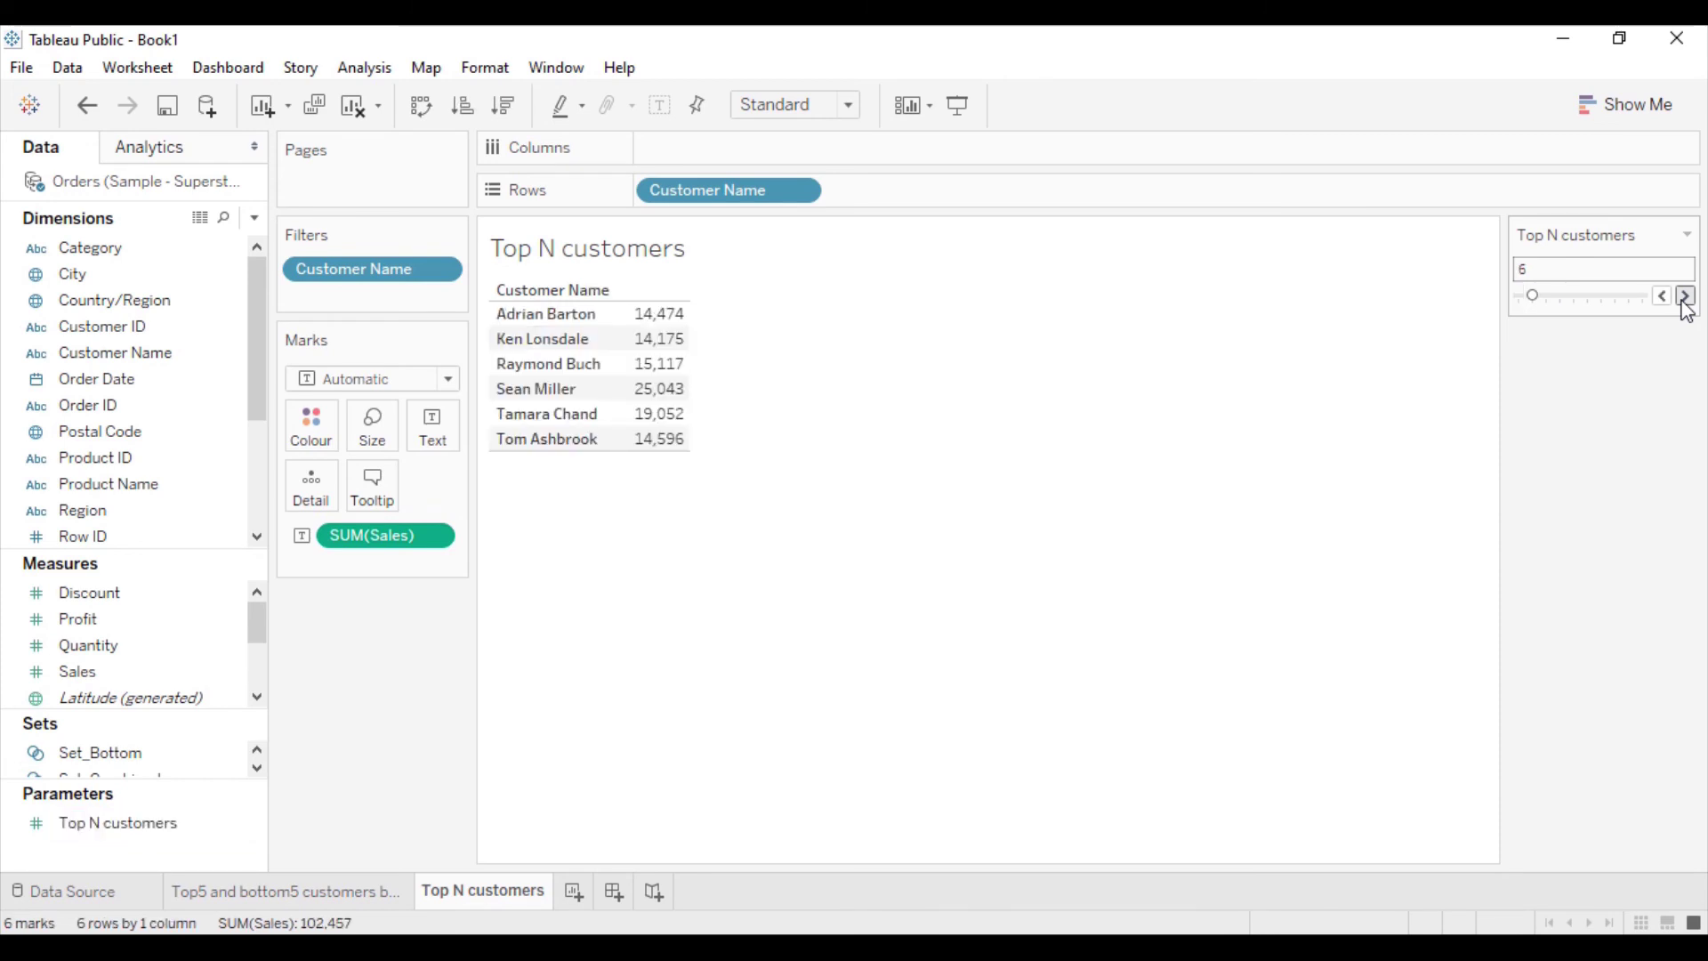
{"action": "left_click", "coordinate": [1685, 299]}
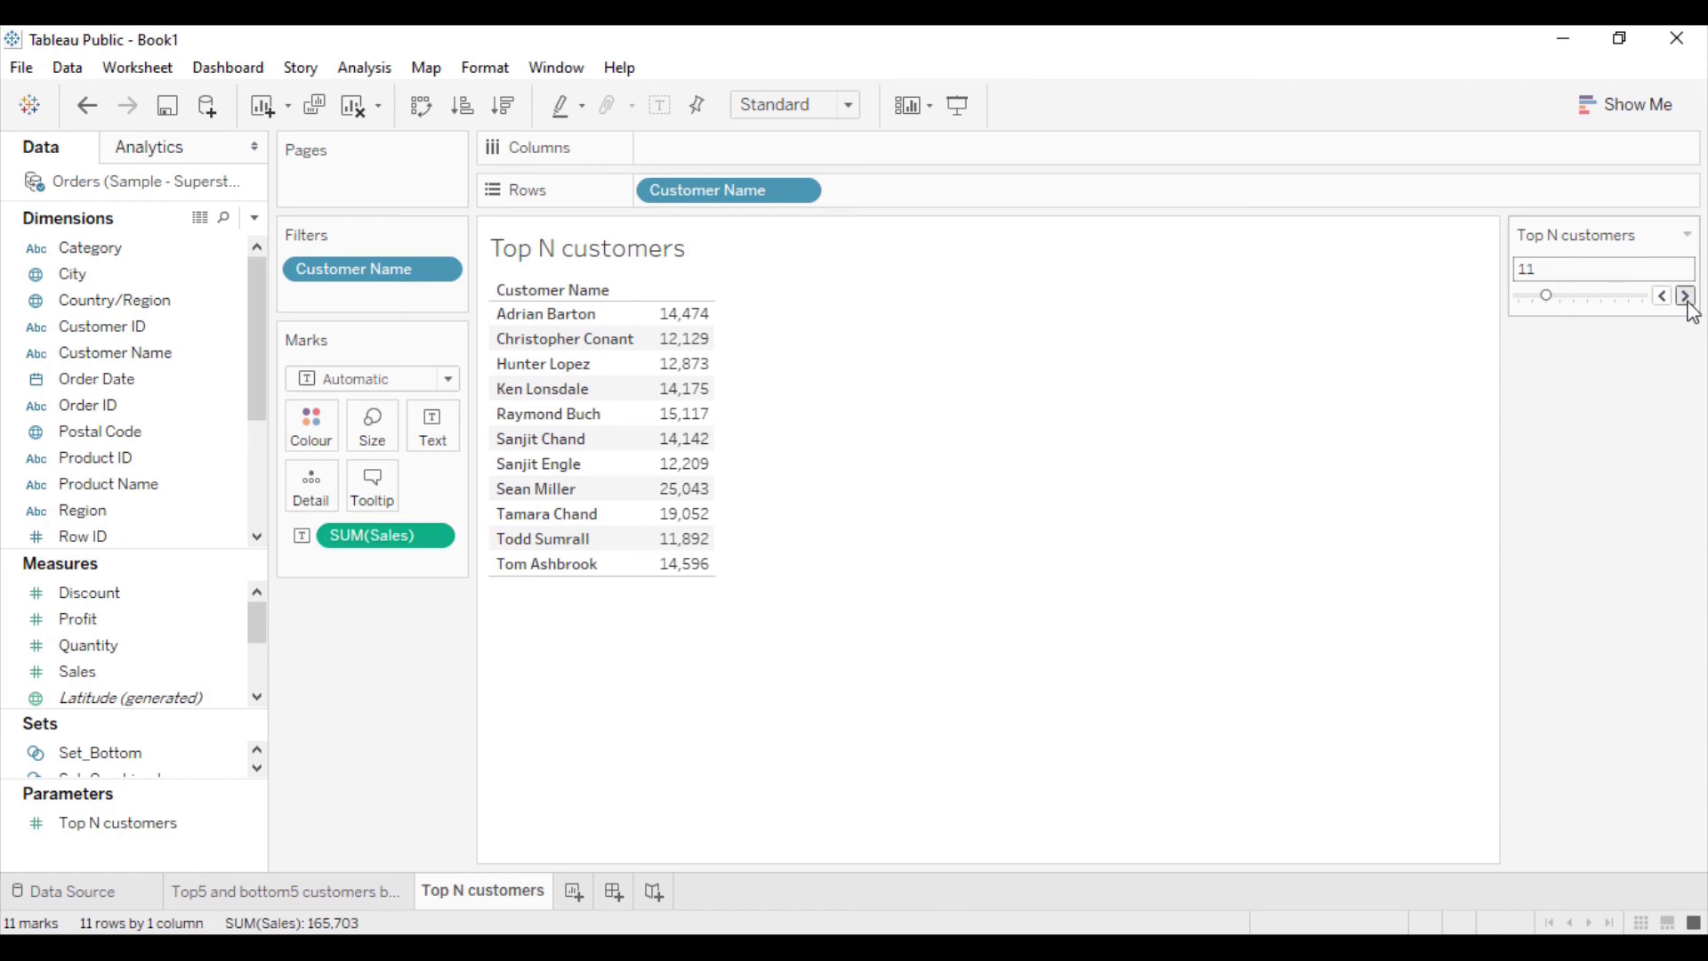
{"action": "left_click", "coordinate": [1685, 299]}
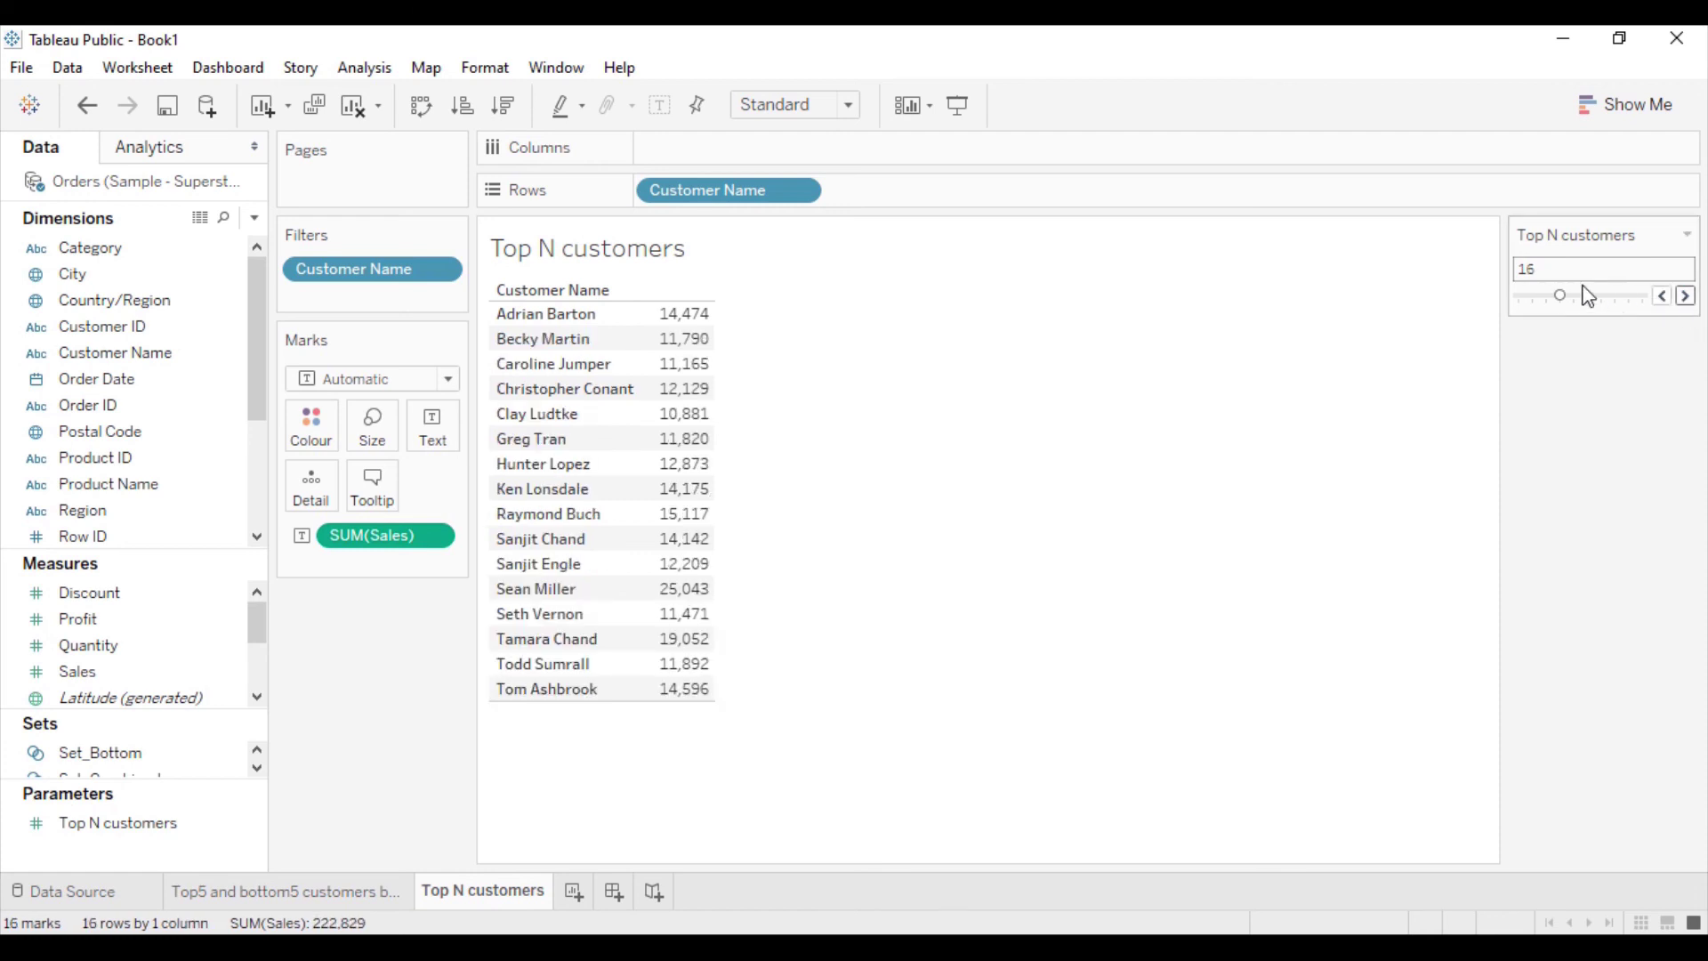
{"action": "left_click", "coordinate": [1661, 299]}
{"action": "left_click", "coordinate": [1661, 299]}
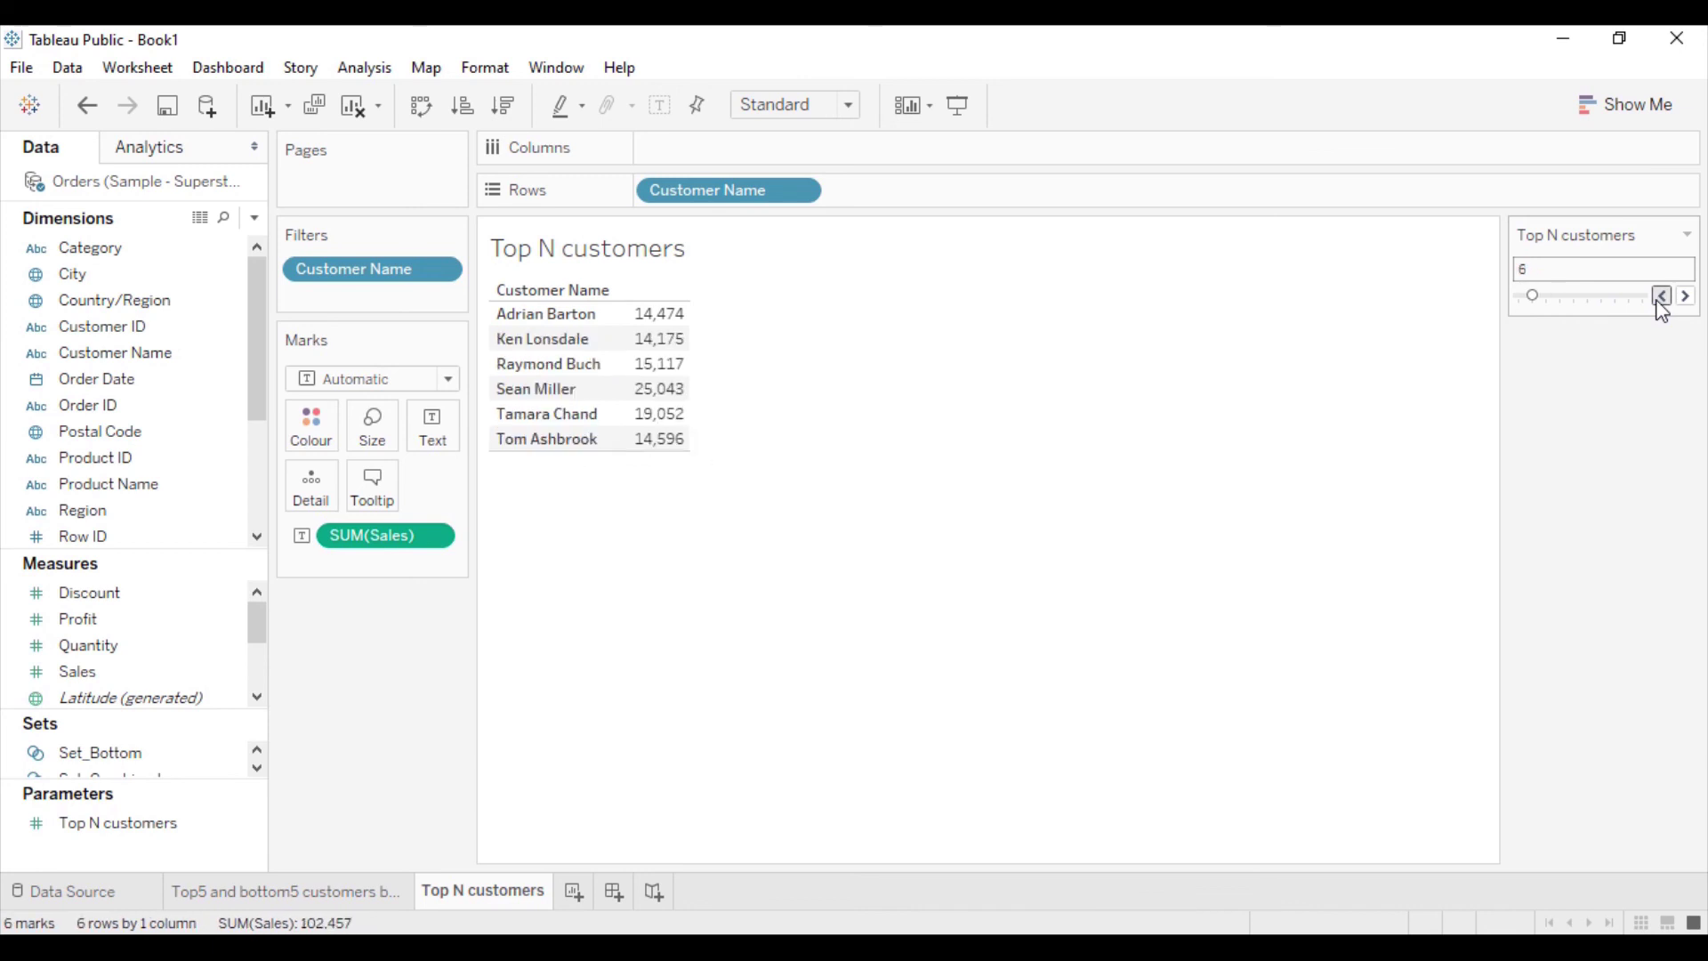
{"action": "left_click", "coordinate": [1661, 299]}
{"action": "left_click", "coordinate": [1685, 299]}
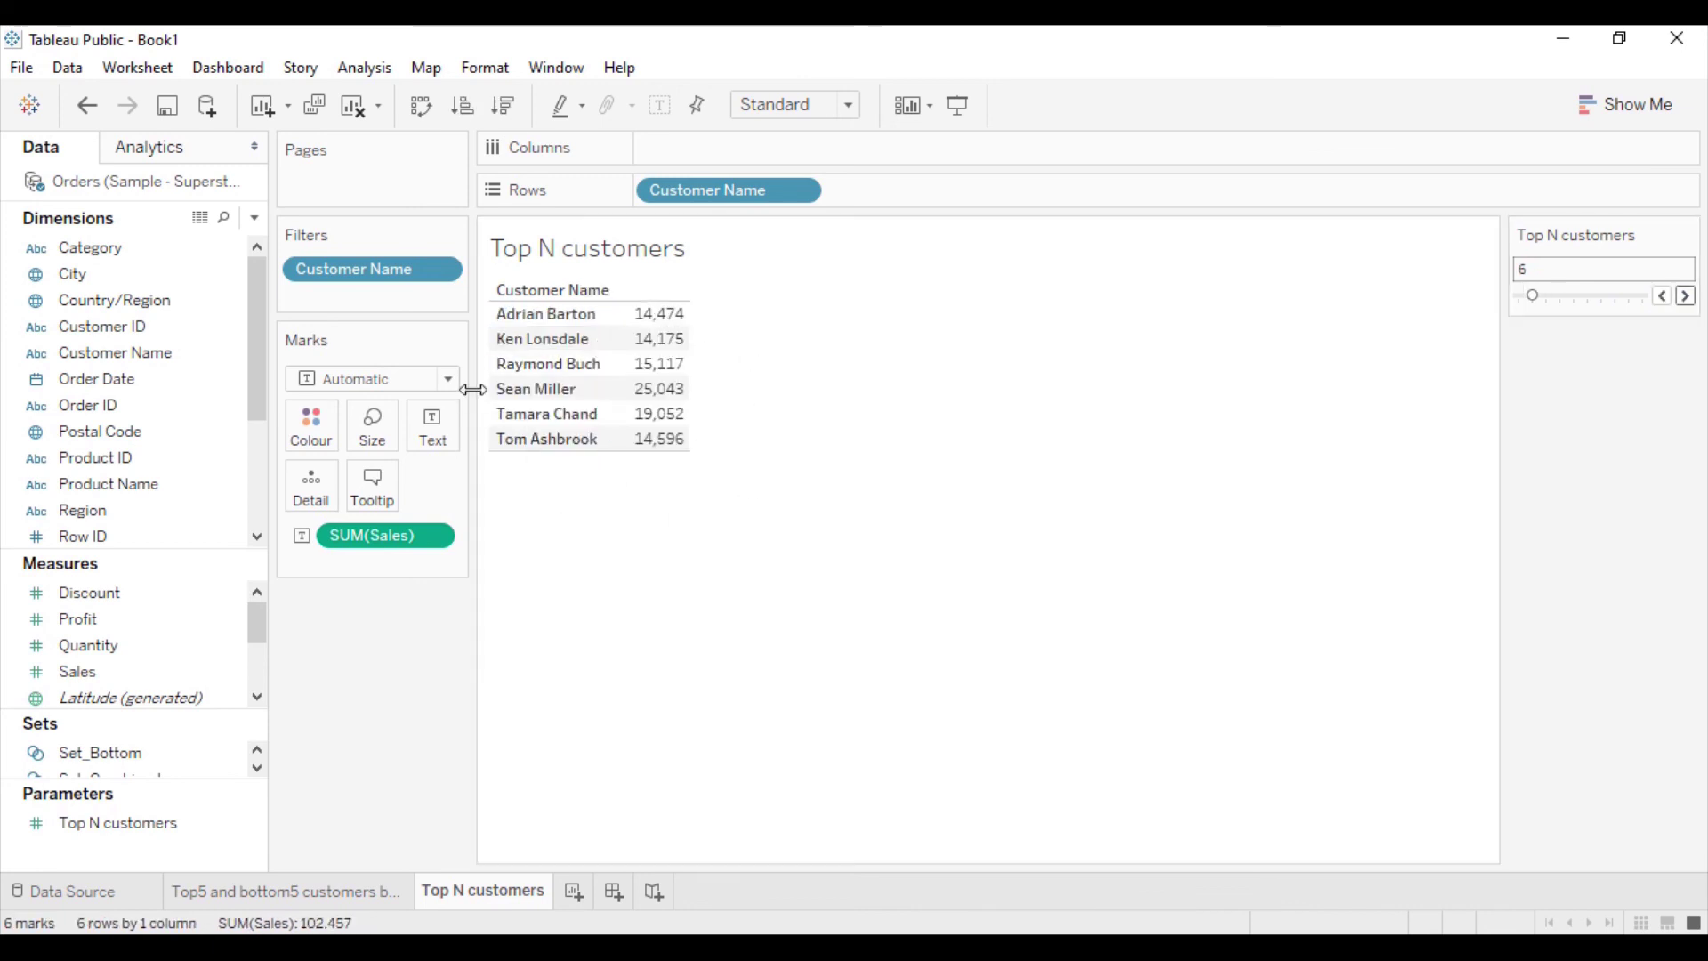
{"action": "left_click", "coordinate": [1661, 299]}
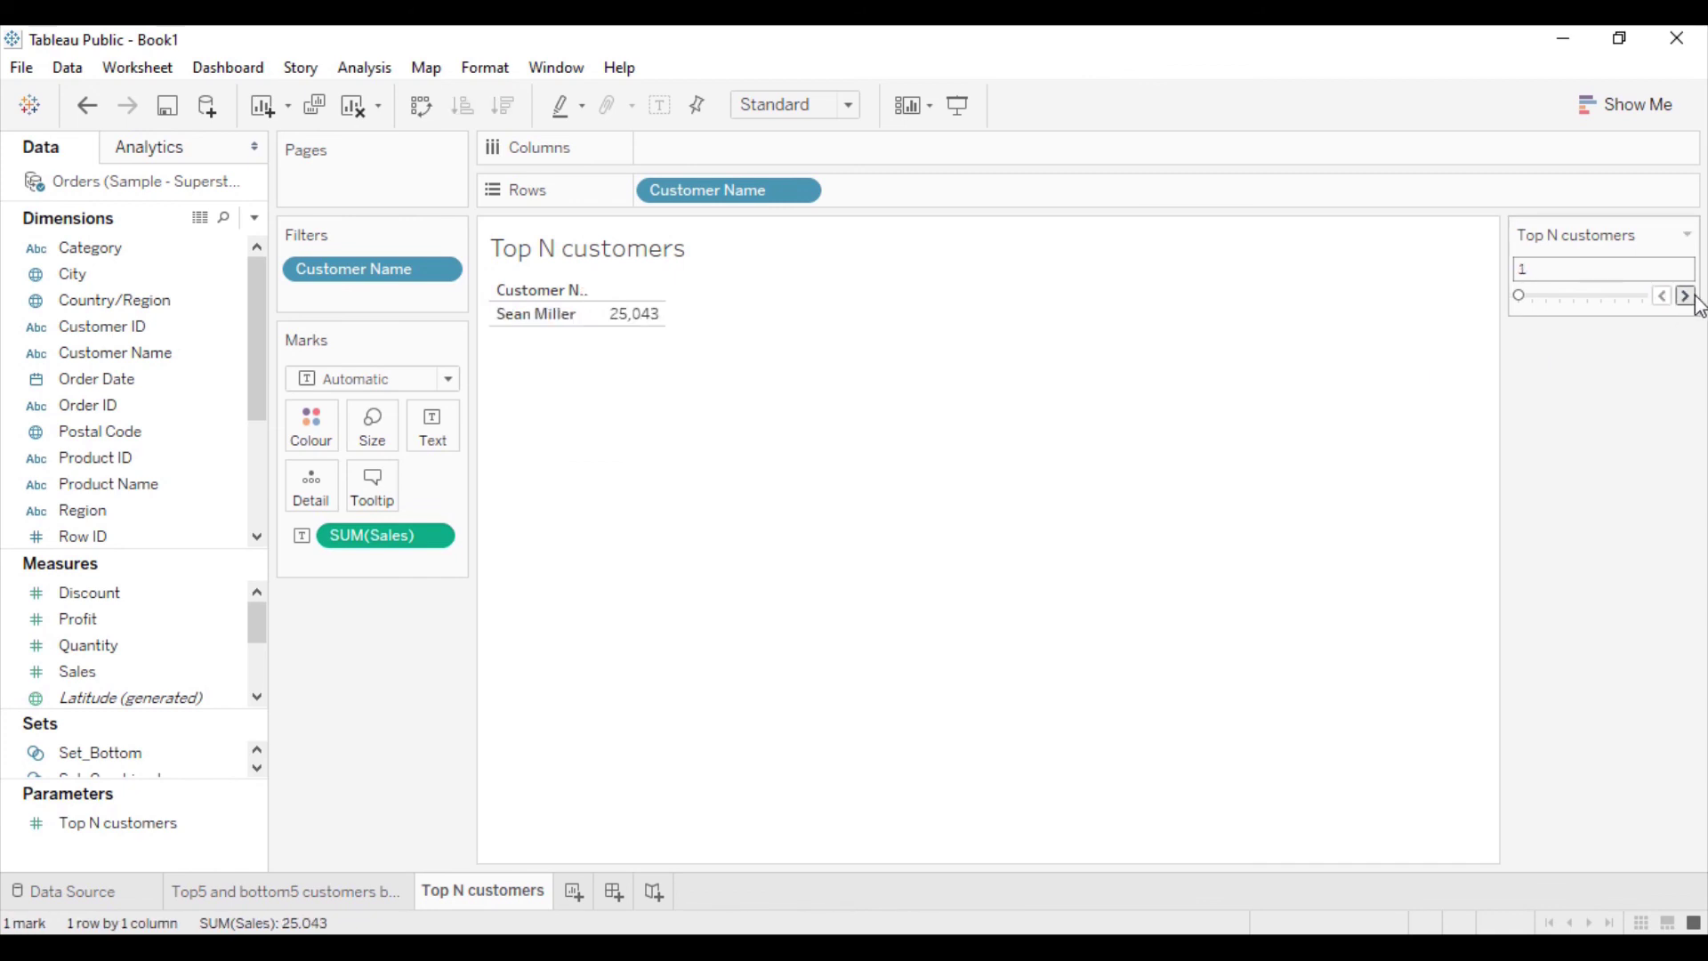
{"action": "left_click", "coordinate": [1686, 296]}
{"action": "left_click", "coordinate": [1686, 296]}
{"action": "left_click", "coordinate": [1686, 297]}
{"action": "left_click", "coordinate": [1685, 296]}
{"action": "left_click", "coordinate": [1686, 296]}
{"action": "left_click", "coordinate": [1686, 296]}
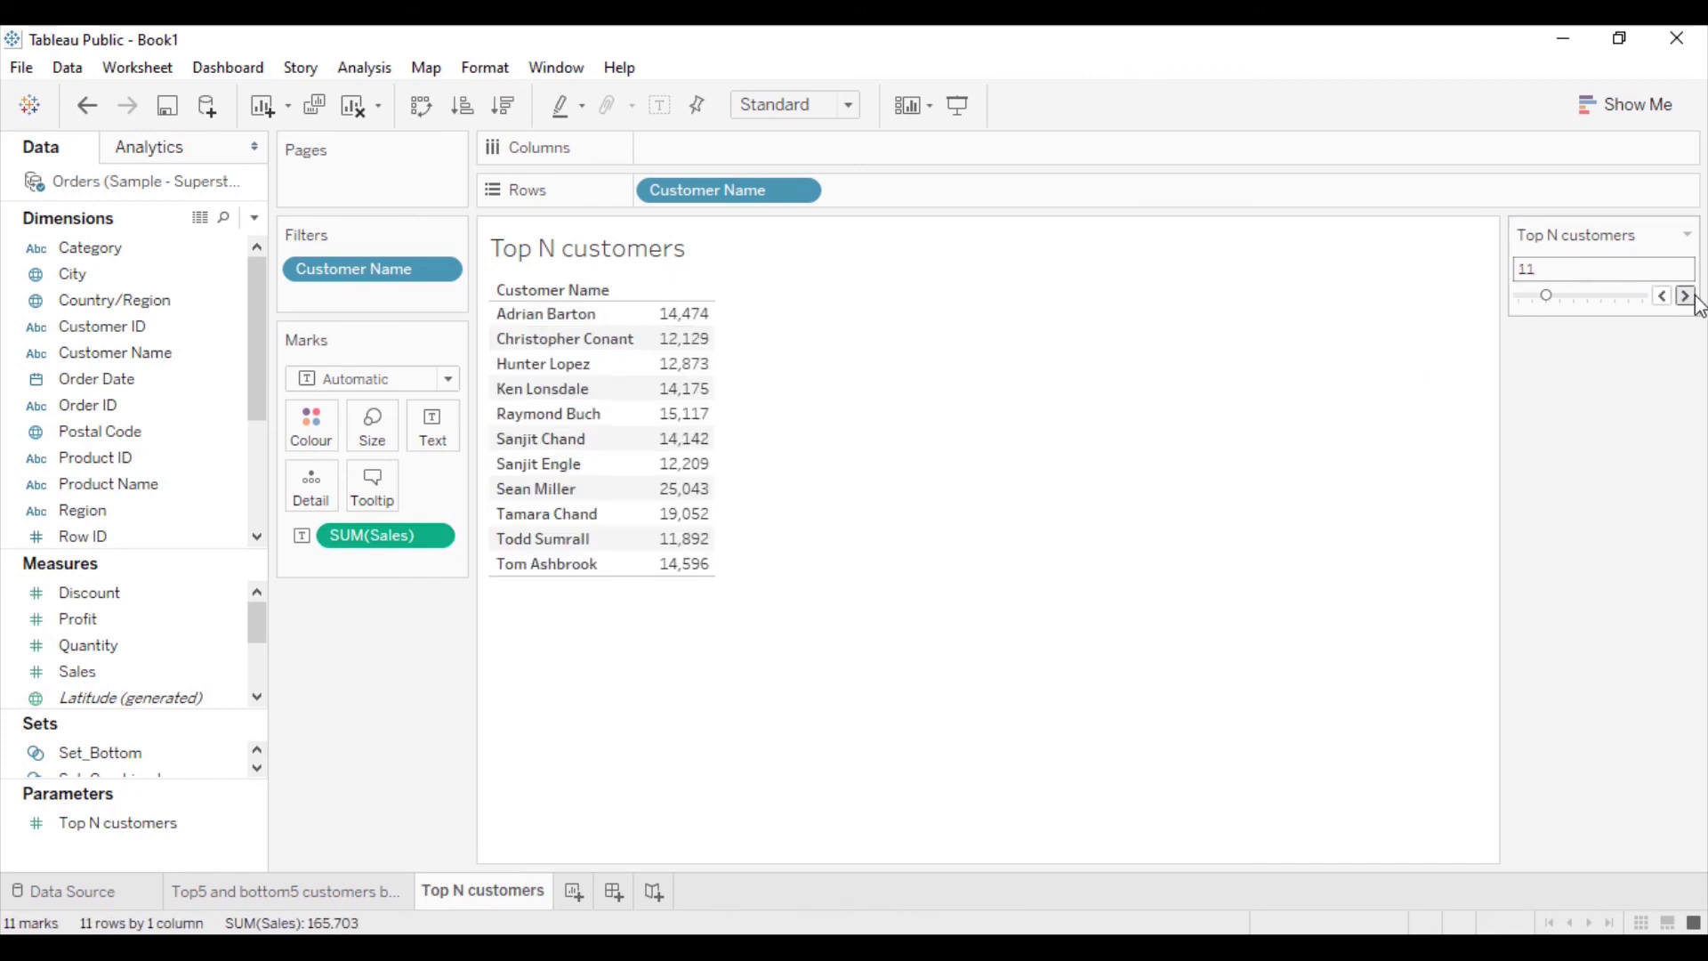